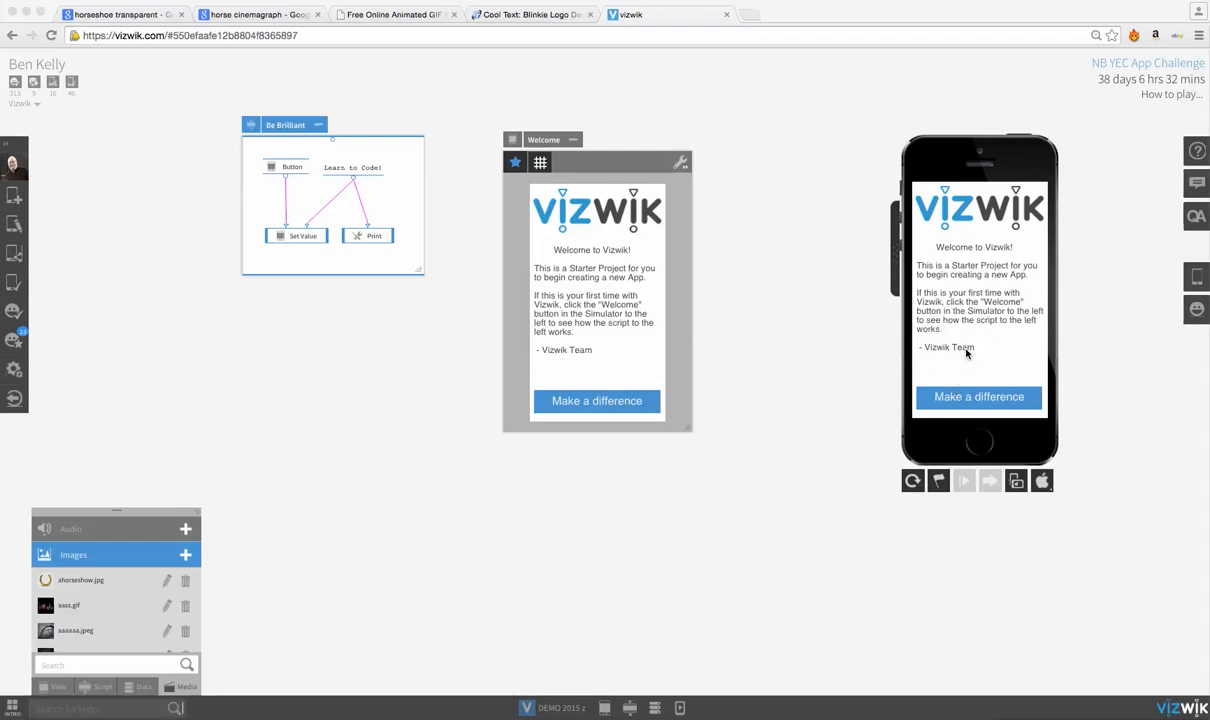
left_click(1042, 482)
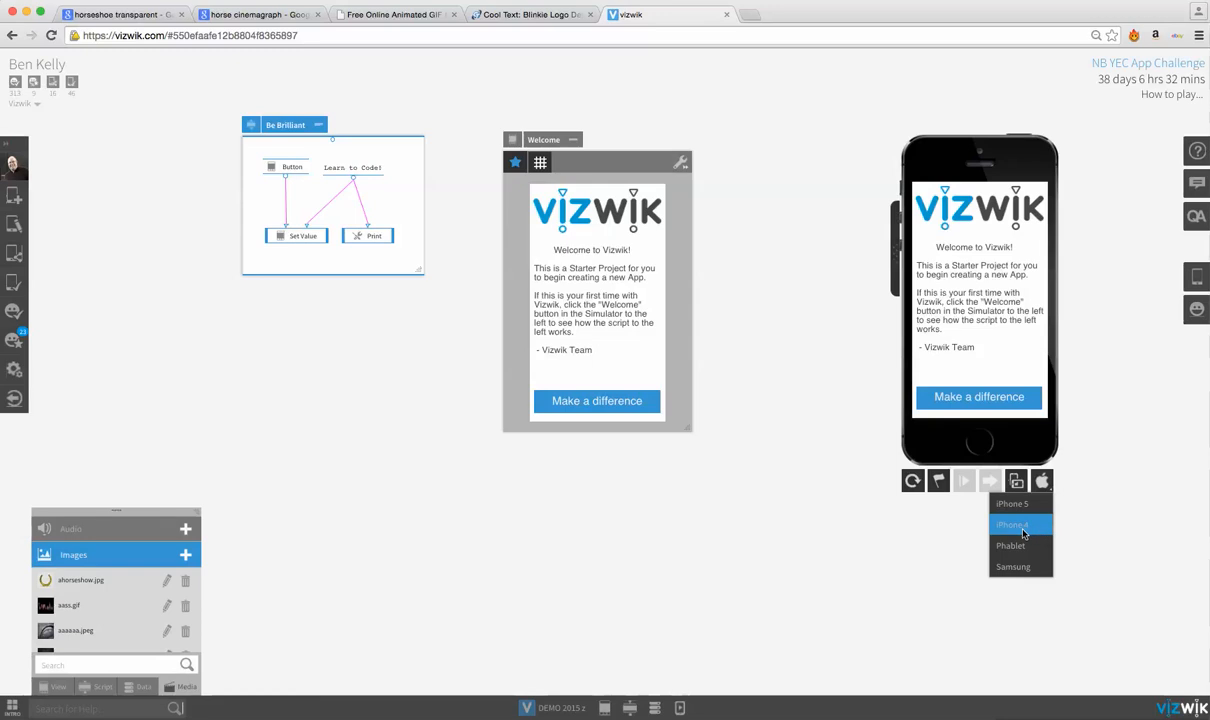
left_click(823, 518)
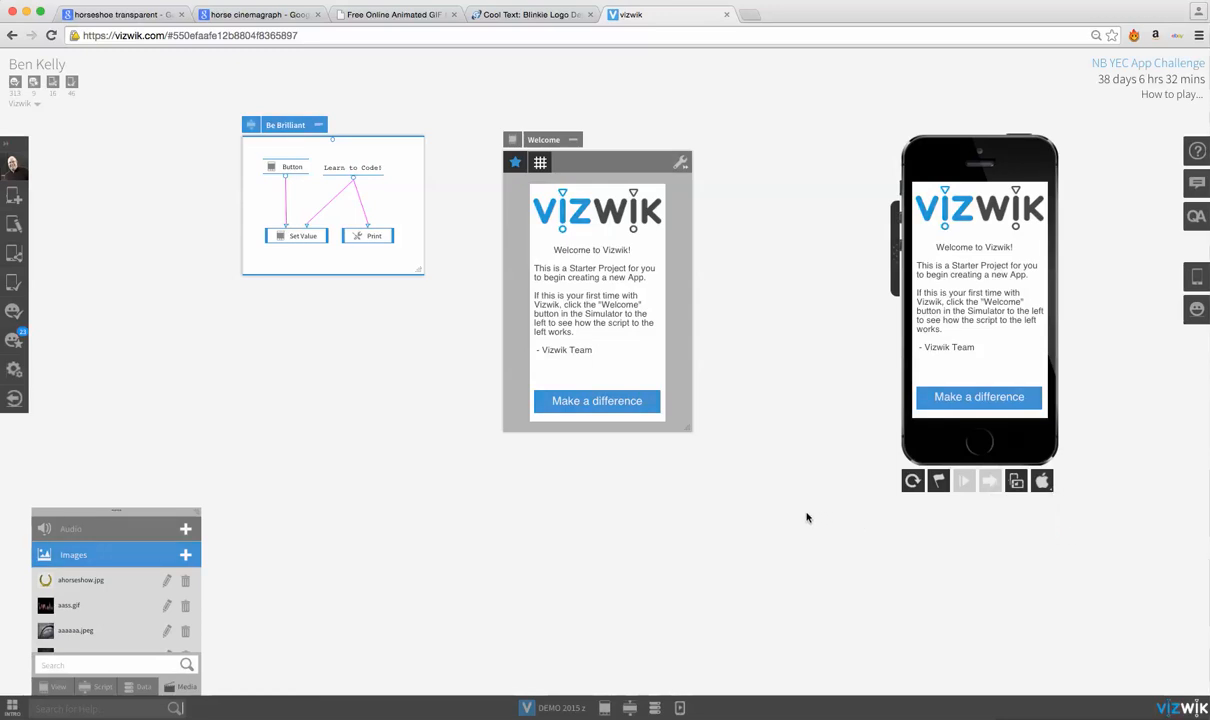
Step: Delete the logo, welcome text and "Make a difference" button from the Welcome view, and remove the Be Brilliant script
right_click(603, 222)
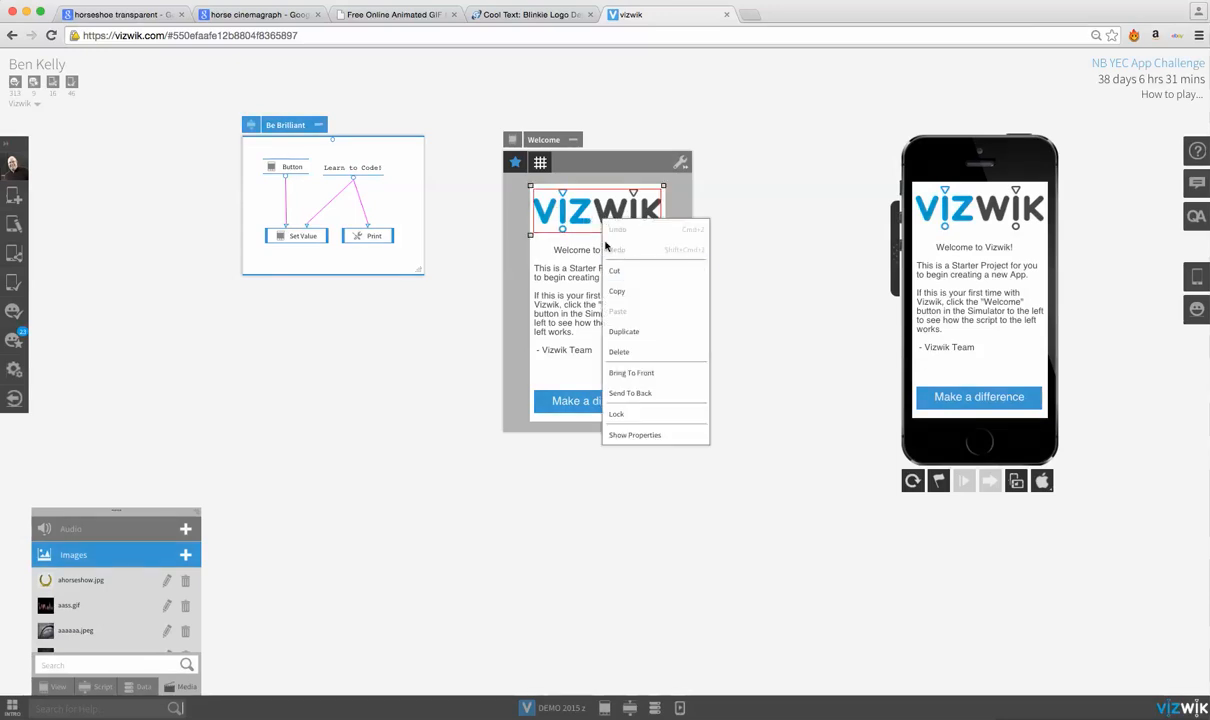
left_click(626, 333)
right_click(578, 307)
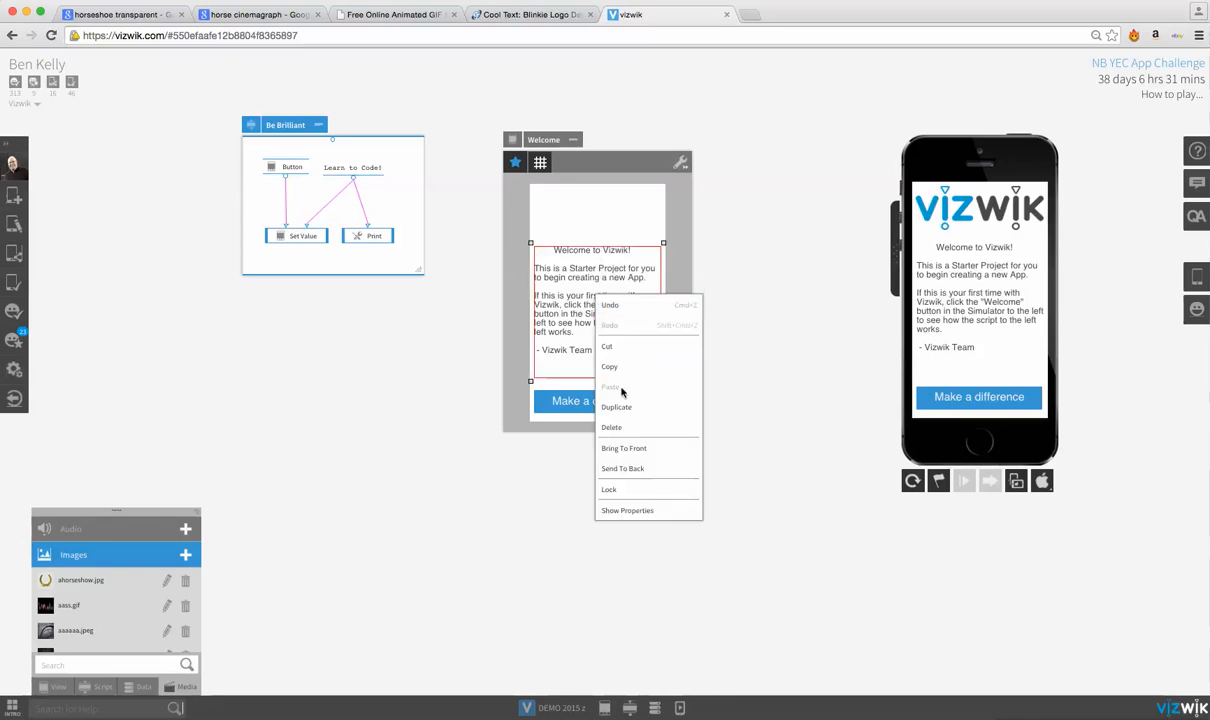
left_click(593, 404)
right_click(596, 405)
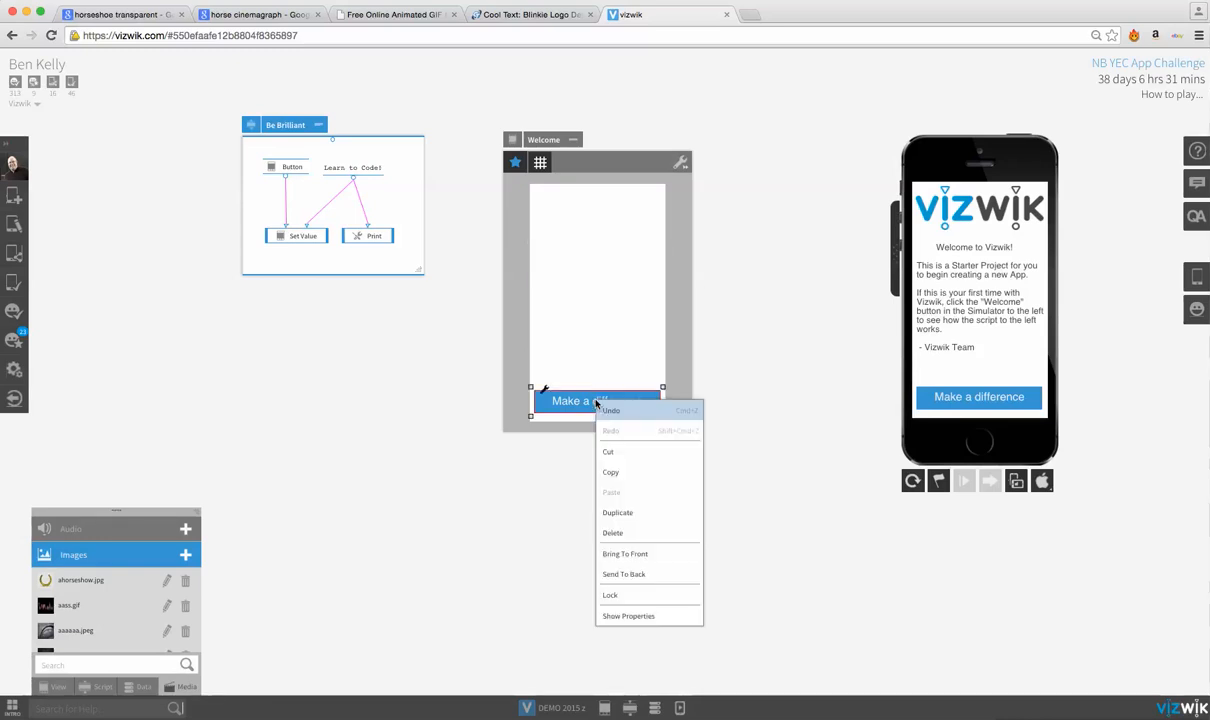
left_click(628, 538)
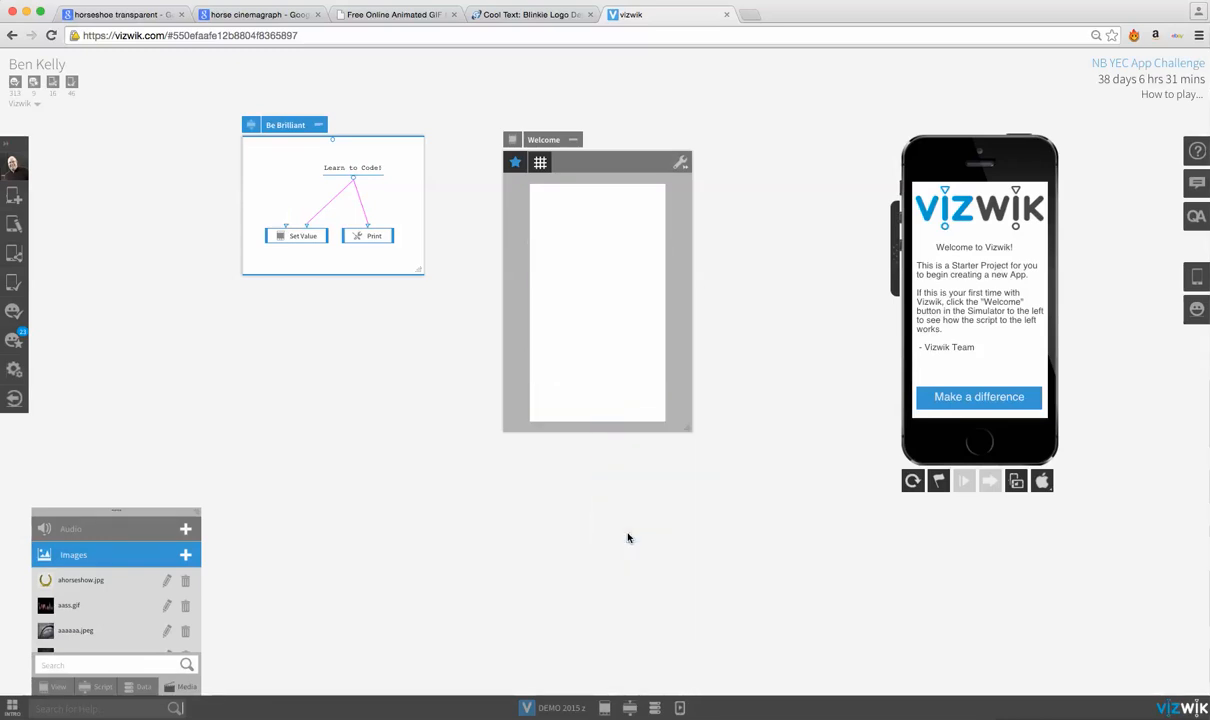
right_click(285, 157)
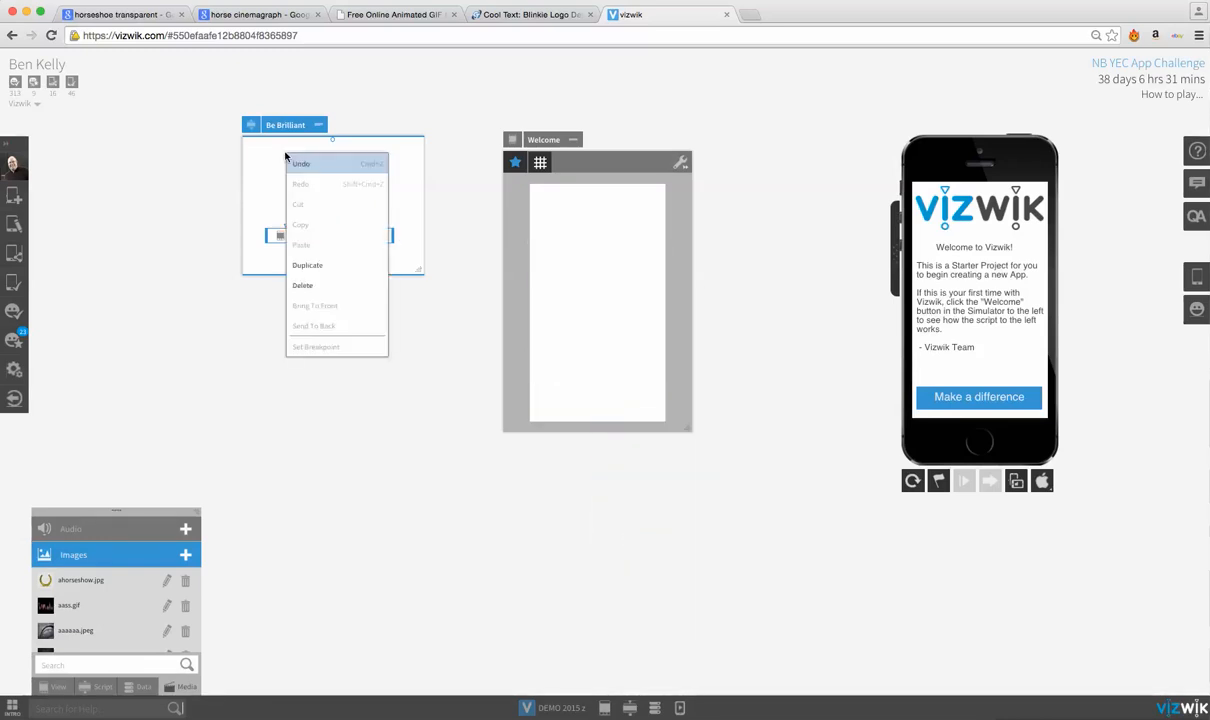
left_click(324, 284)
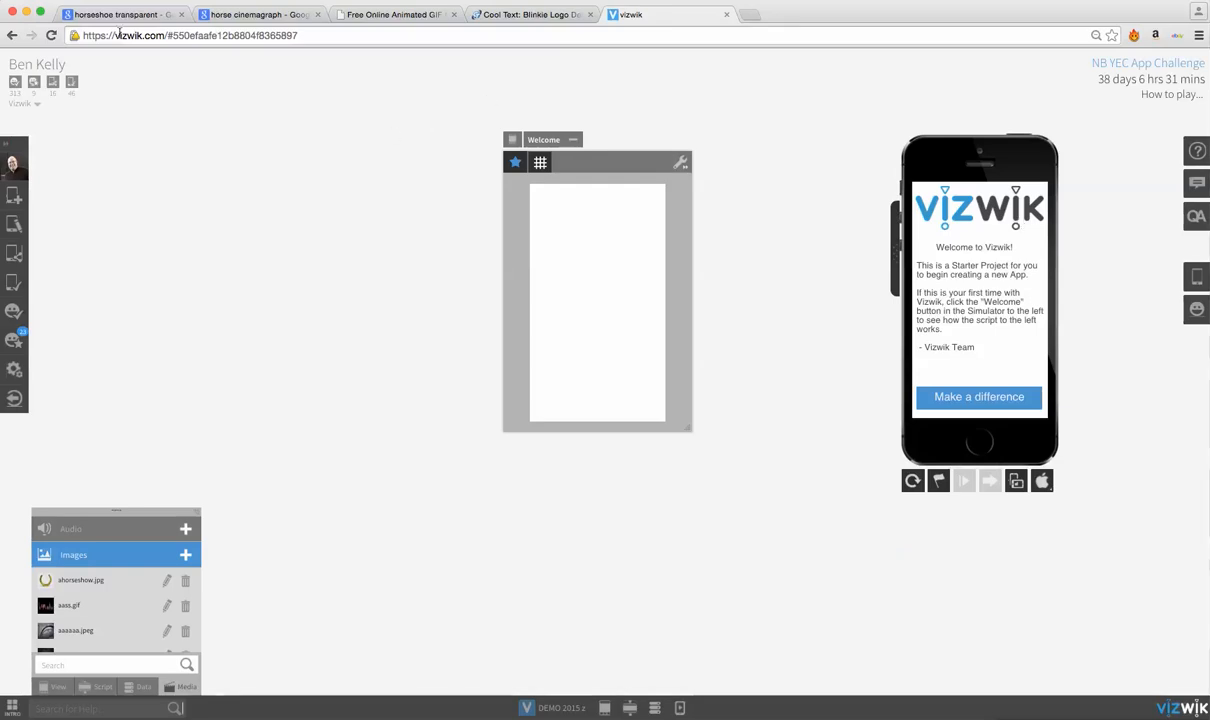
Step: Review the horse cinemagraph image result and the animation options on gifmaker.me
left_click(248, 15)
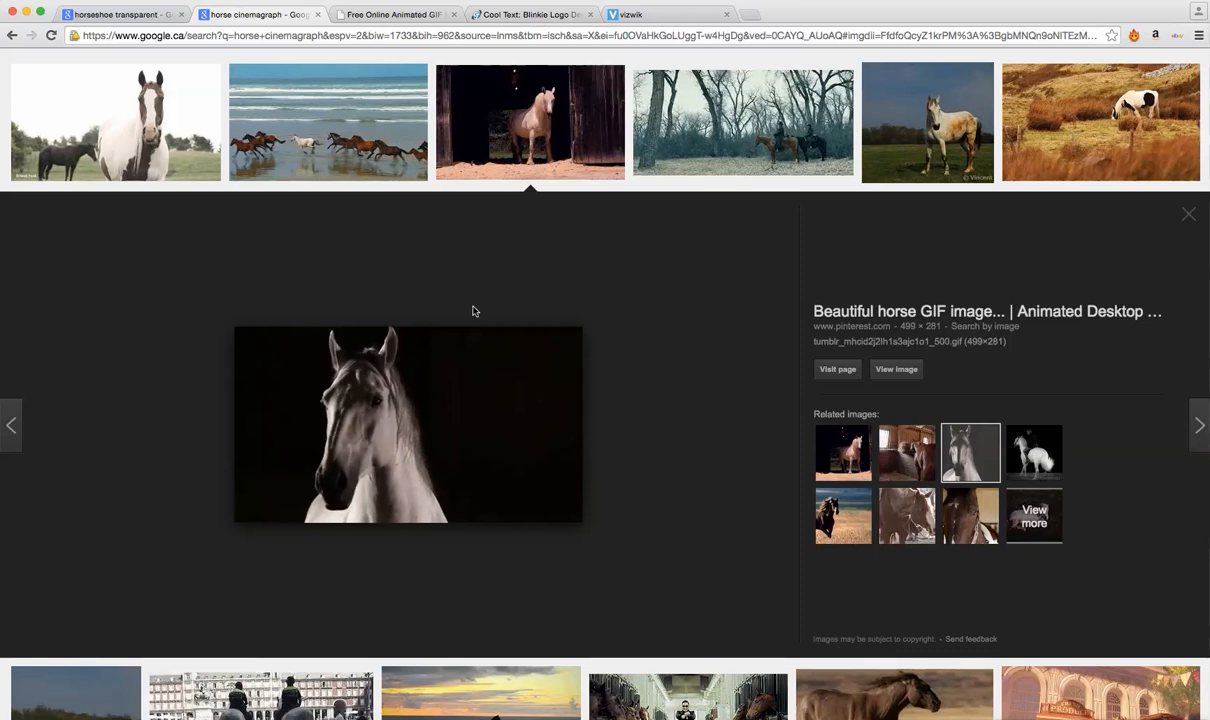
left_click(397, 17)
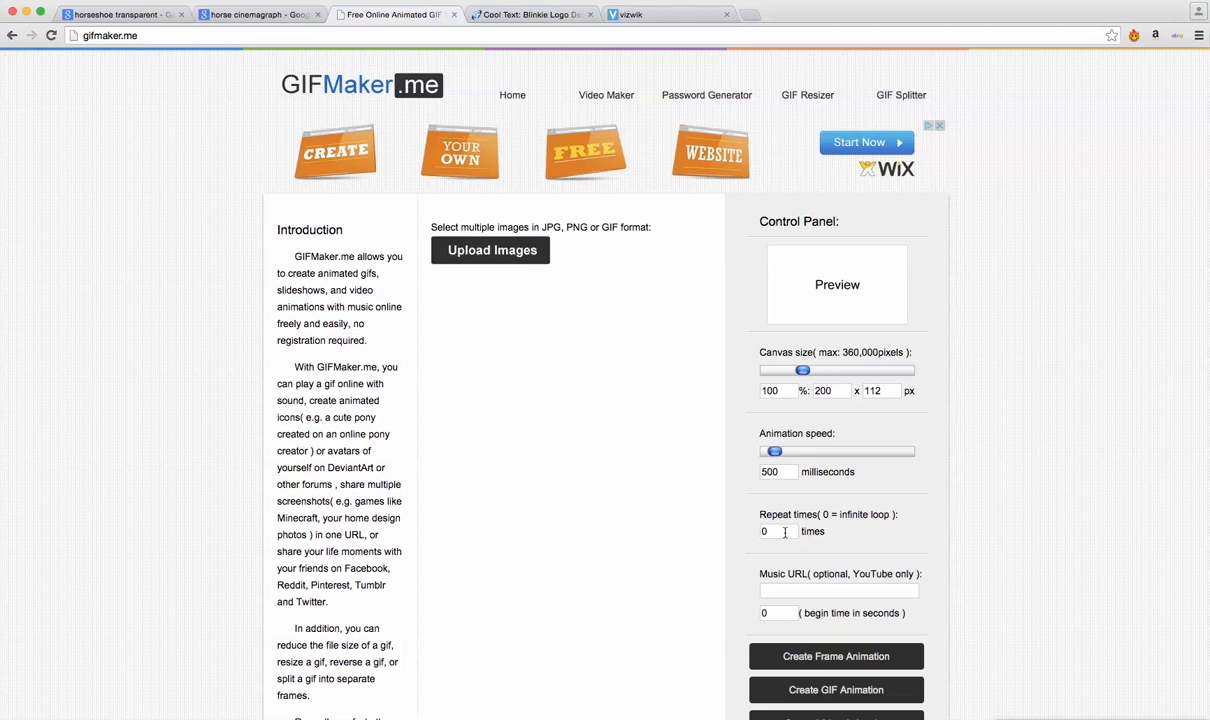
scroll(733, 574, "down", 5)
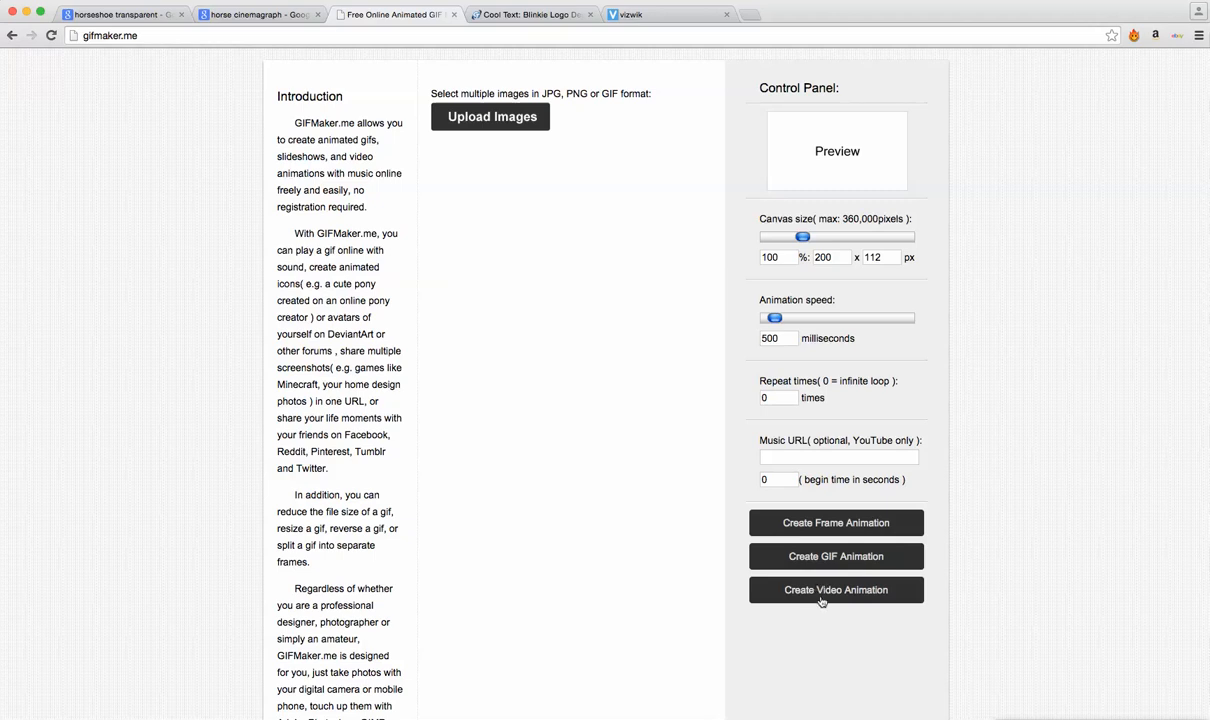
scroll(700, 420, "up", 5)
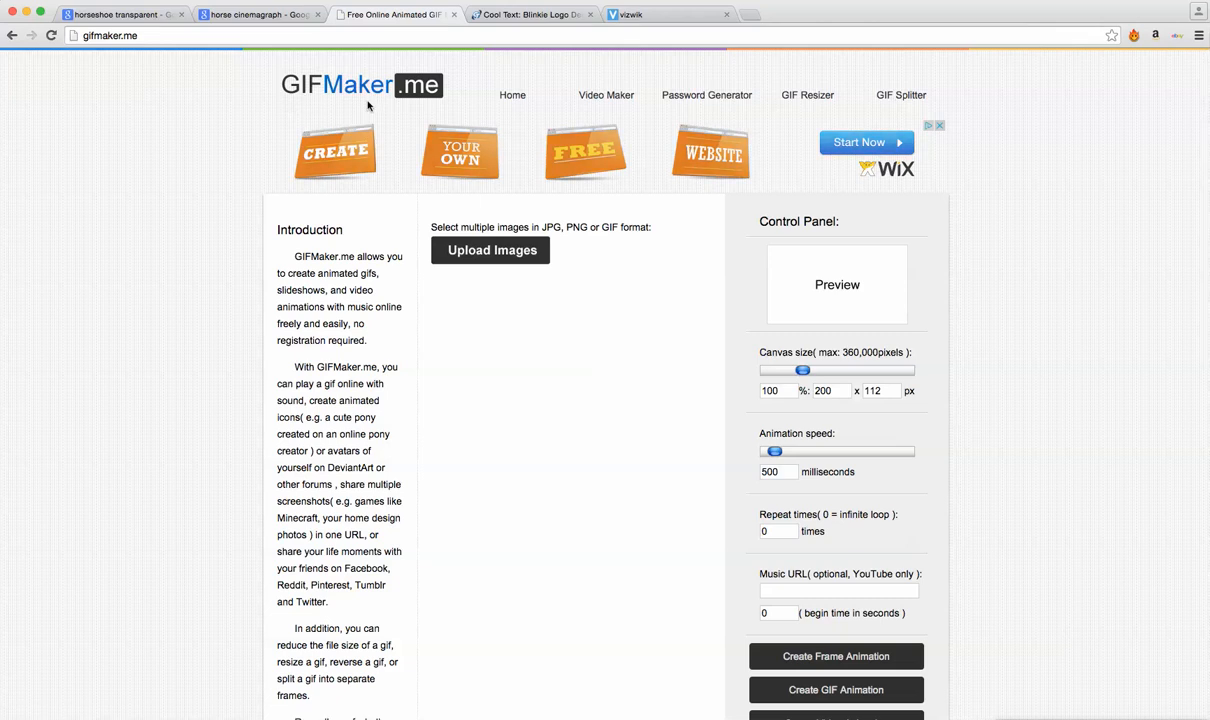
Step: Browse the logo styles on cooltext.com and open the Blinkie logo design
left_click(511, 16)
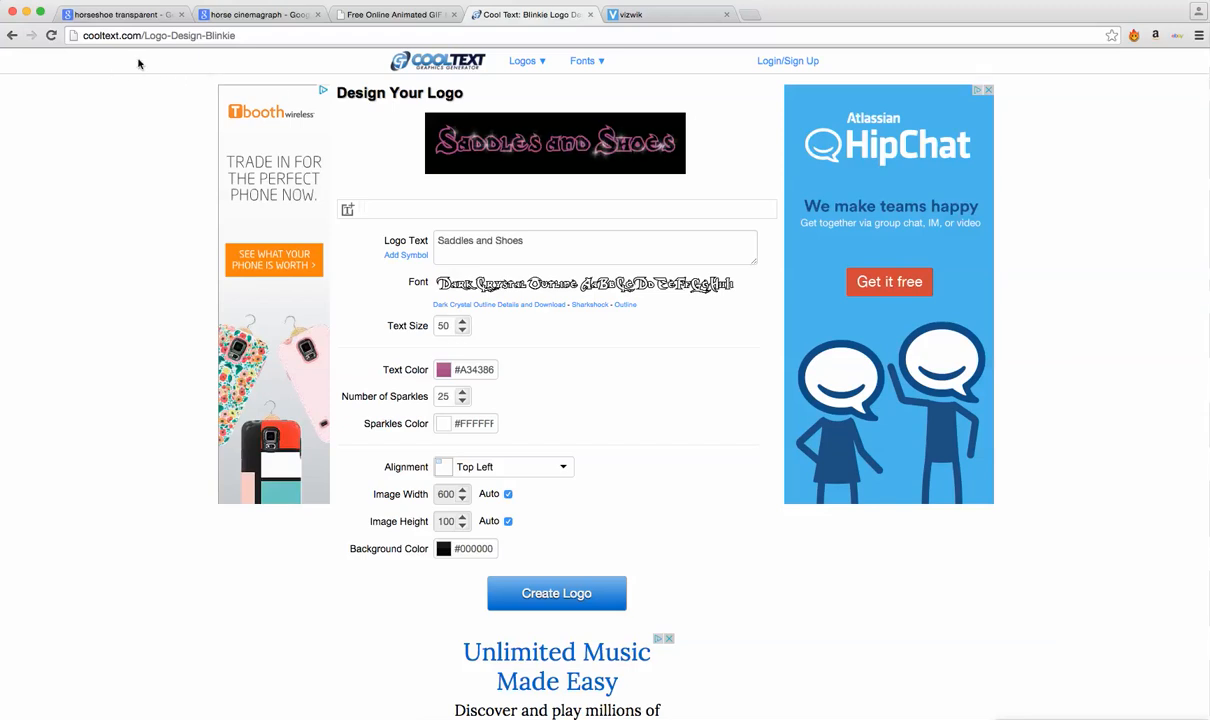
left_click(12, 35)
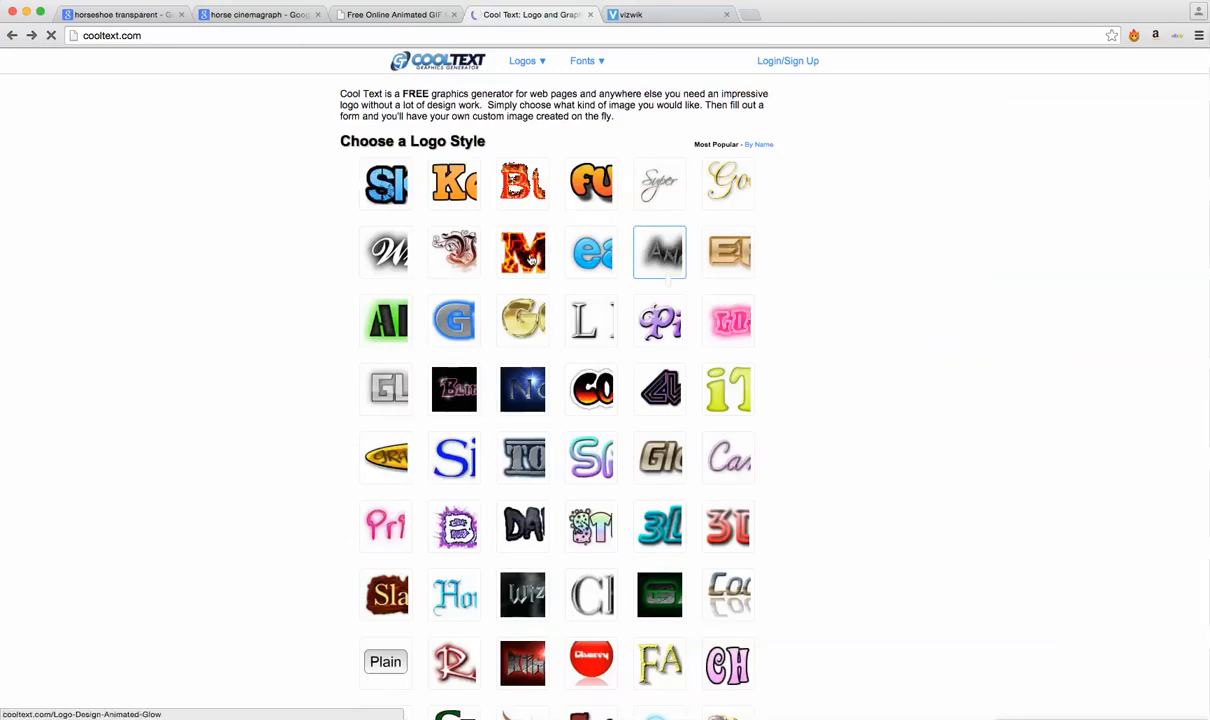
mouse_move(527, 259)
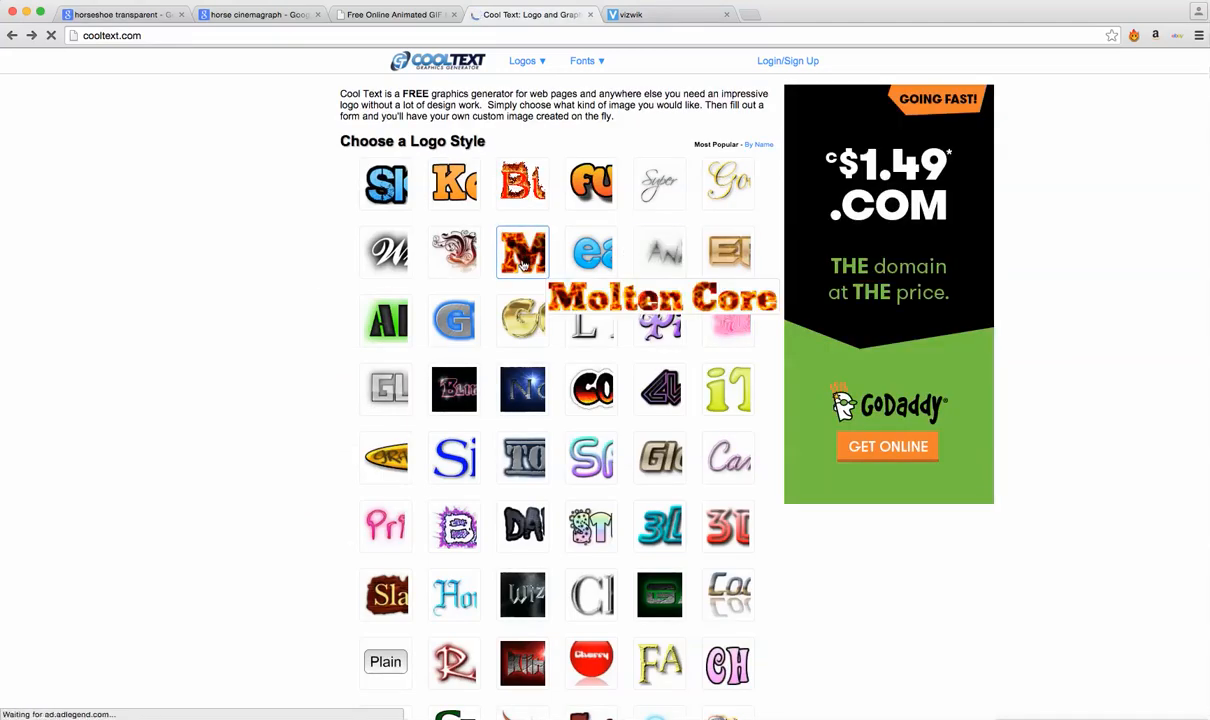
left_click(459, 395)
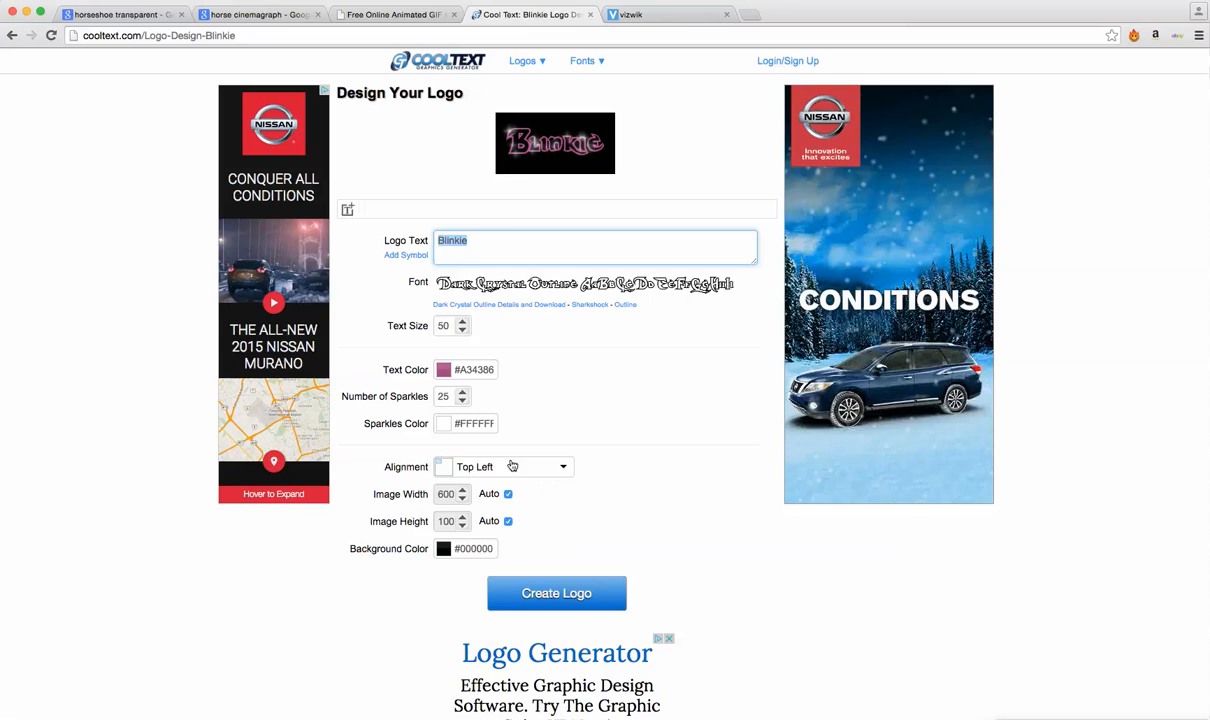
Step: View the transparent horseshoe image result, and switch back to the Vizwik project
left_click(131, 17)
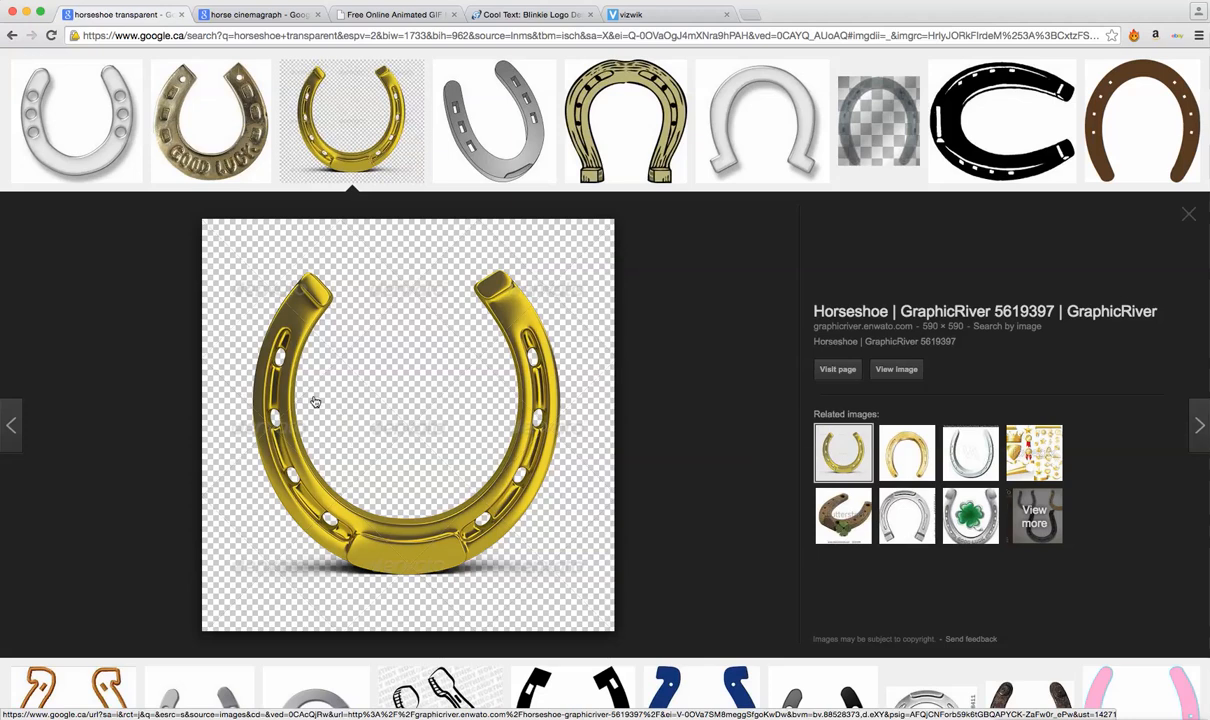
left_click(648, 17)
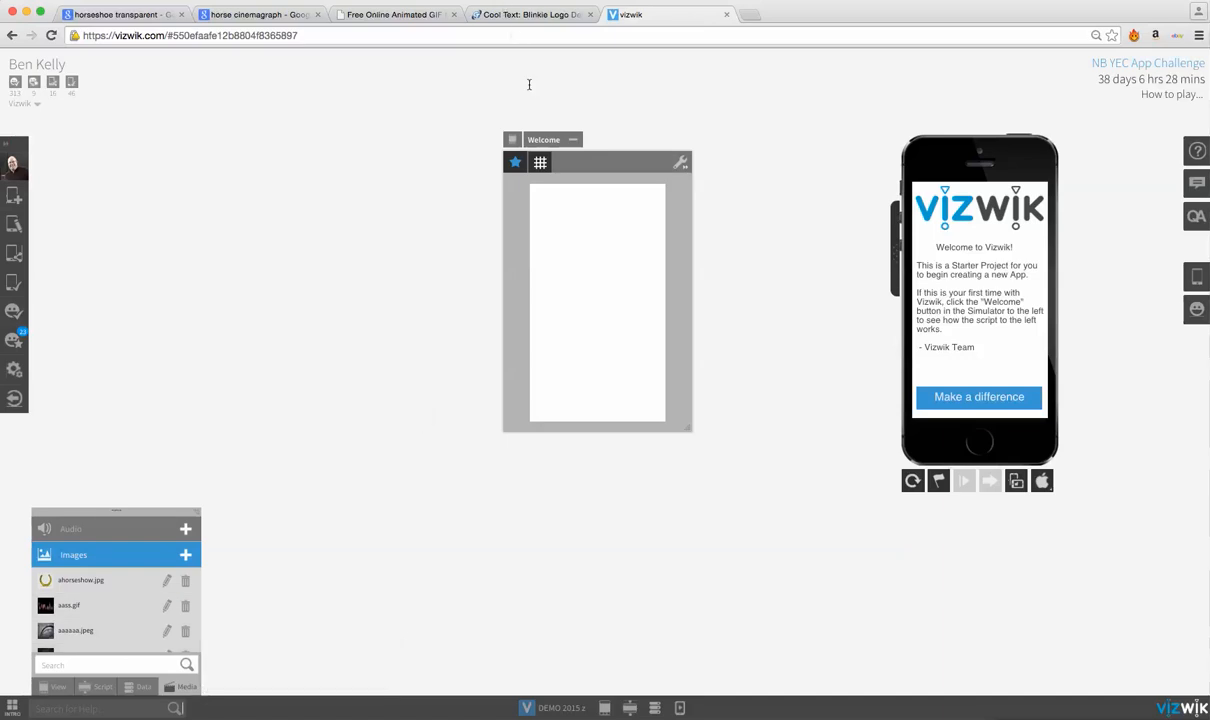
Step: Reposition the Welcome view on the workspace and open its properties
left_click_drag(548, 140, 479, 166)
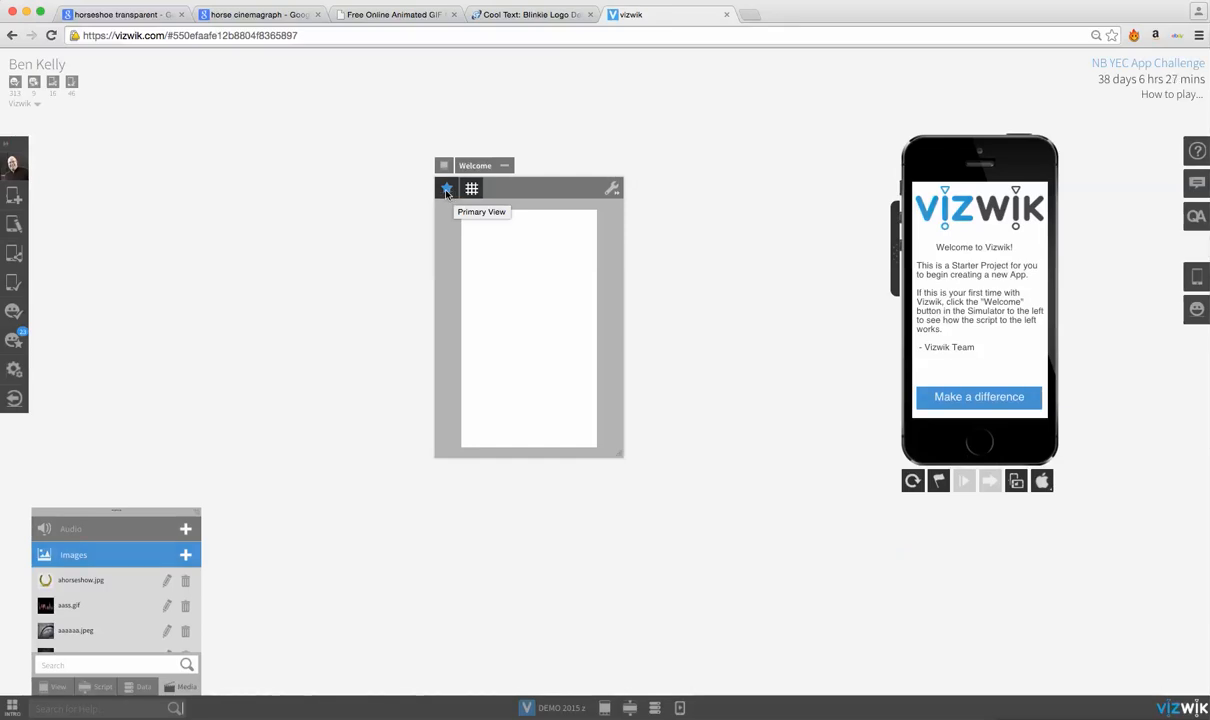
left_click(611, 188)
Step: Try the blue car image as the Welcome view's background, aligned middle left and middle right
left_click(757, 270)
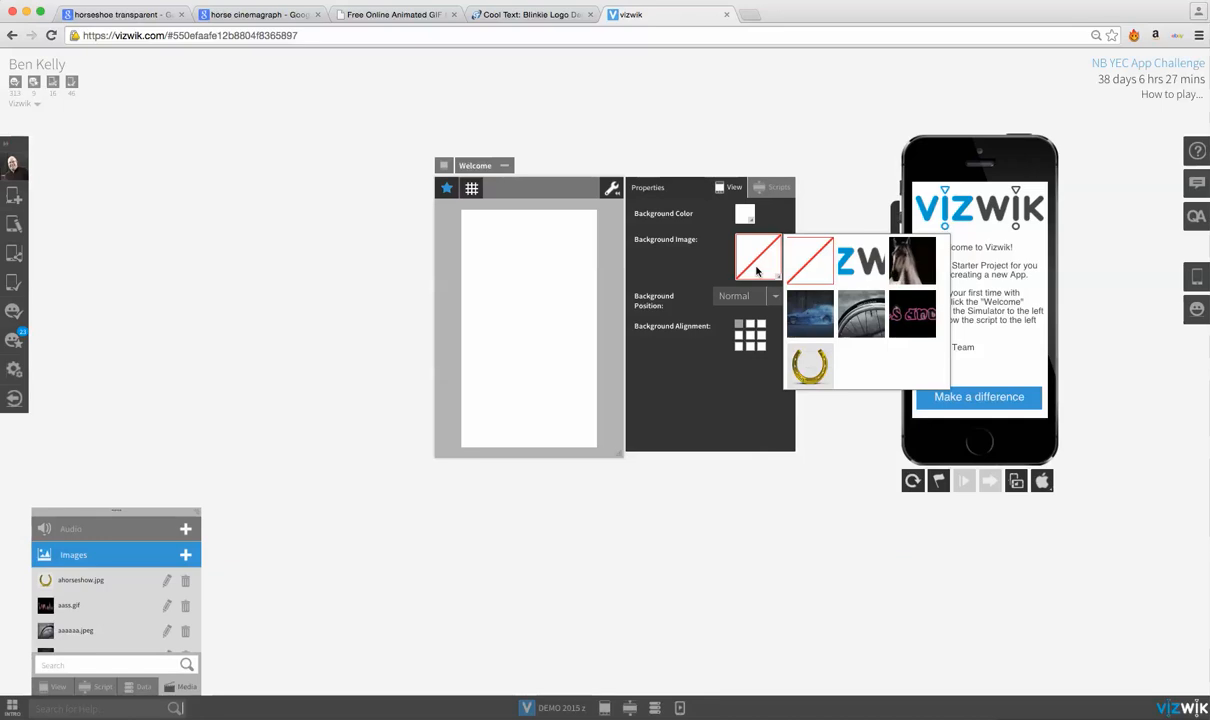
left_click(826, 333)
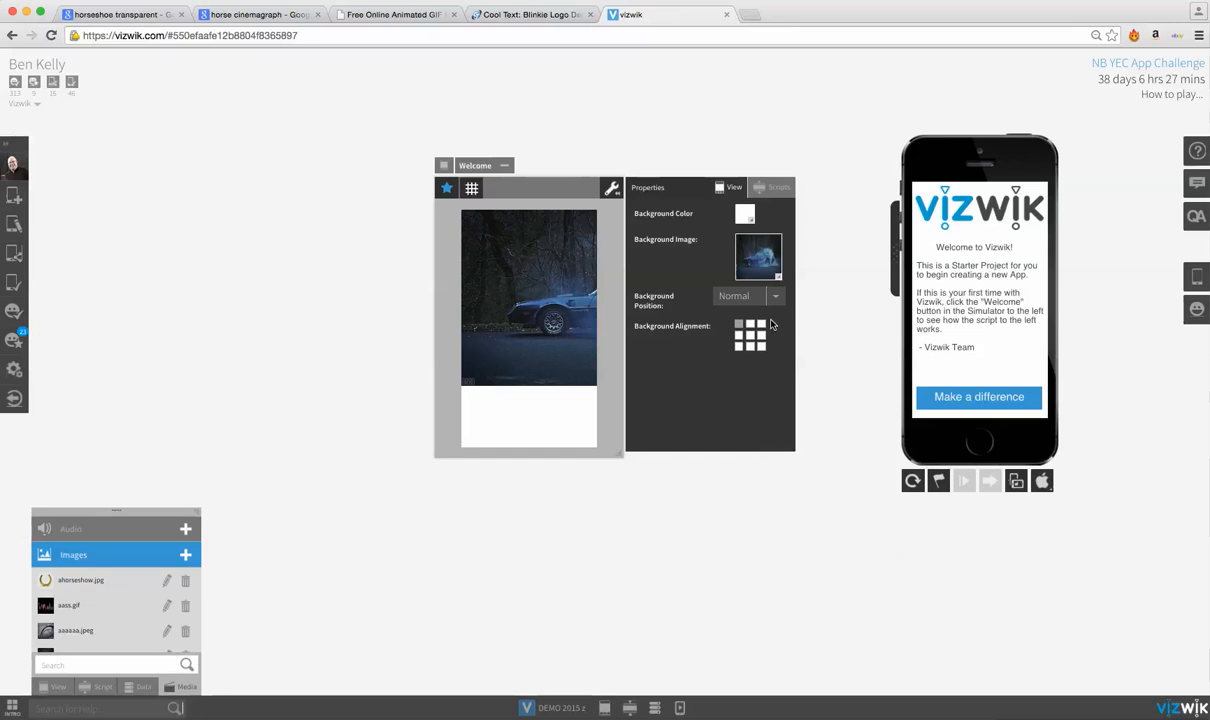
left_click(739, 336)
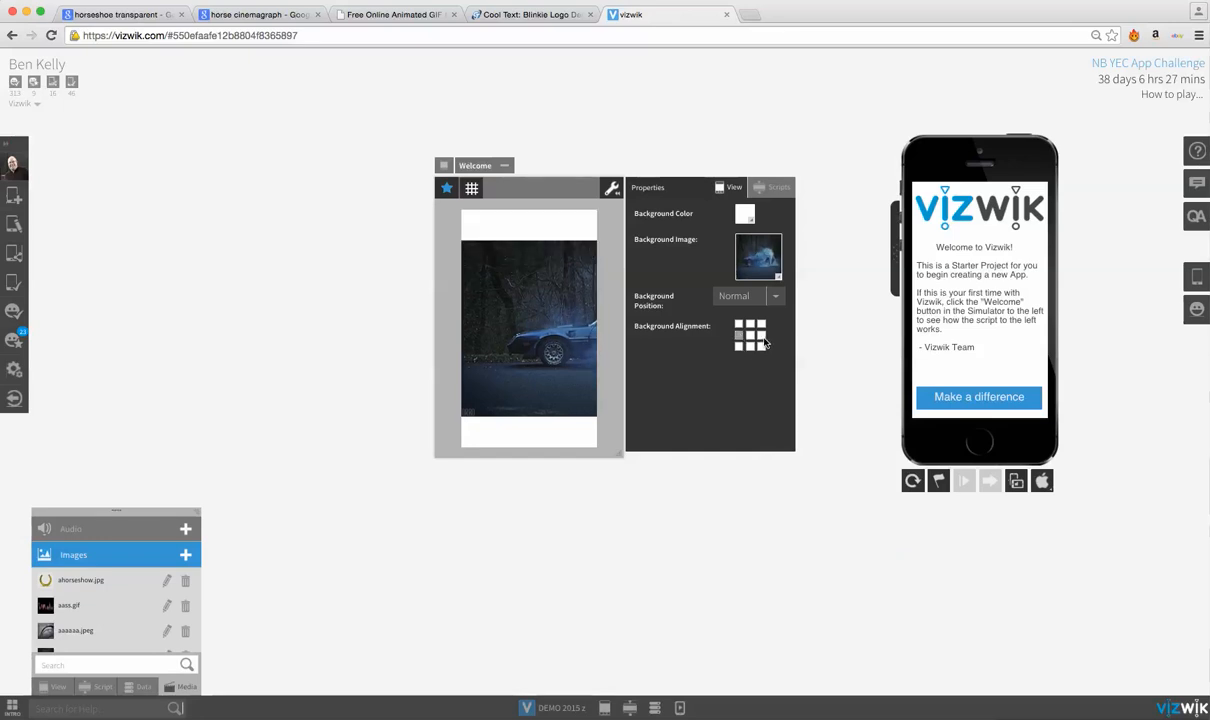
left_click(762, 337)
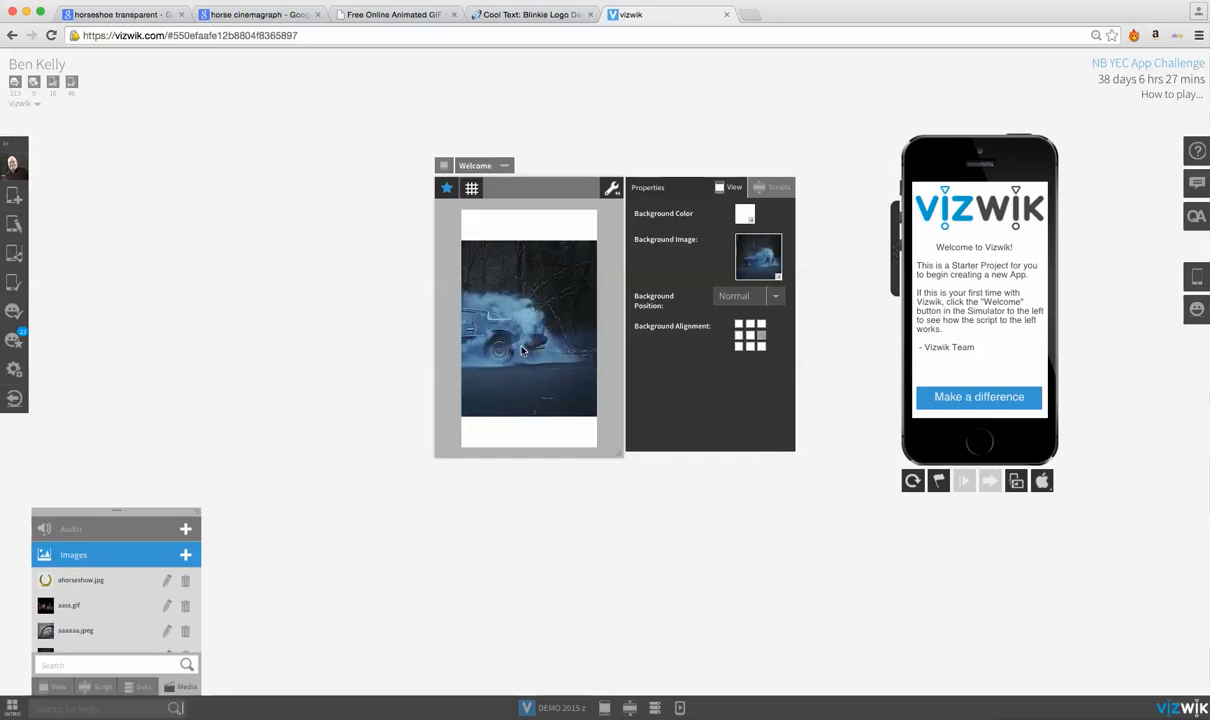
Step: Try the wheel image as the Welcome view's background with centered alignment
left_click(757, 263)
left_click(851, 310)
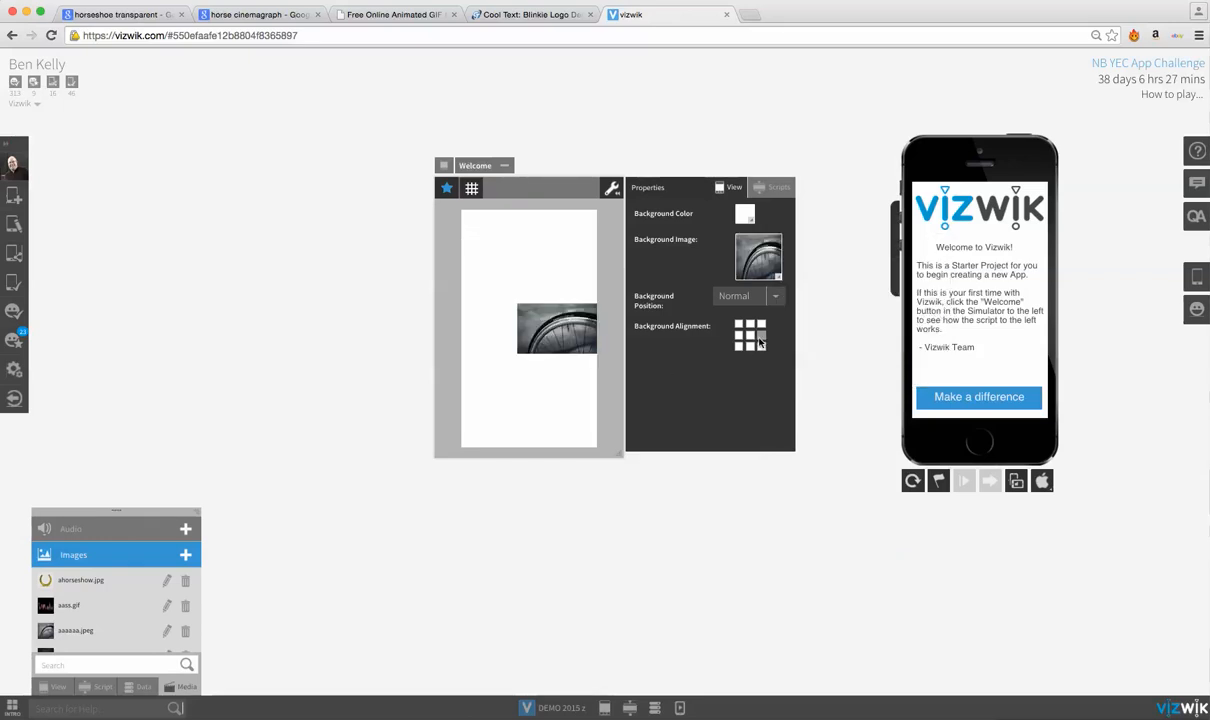
left_click(751, 338)
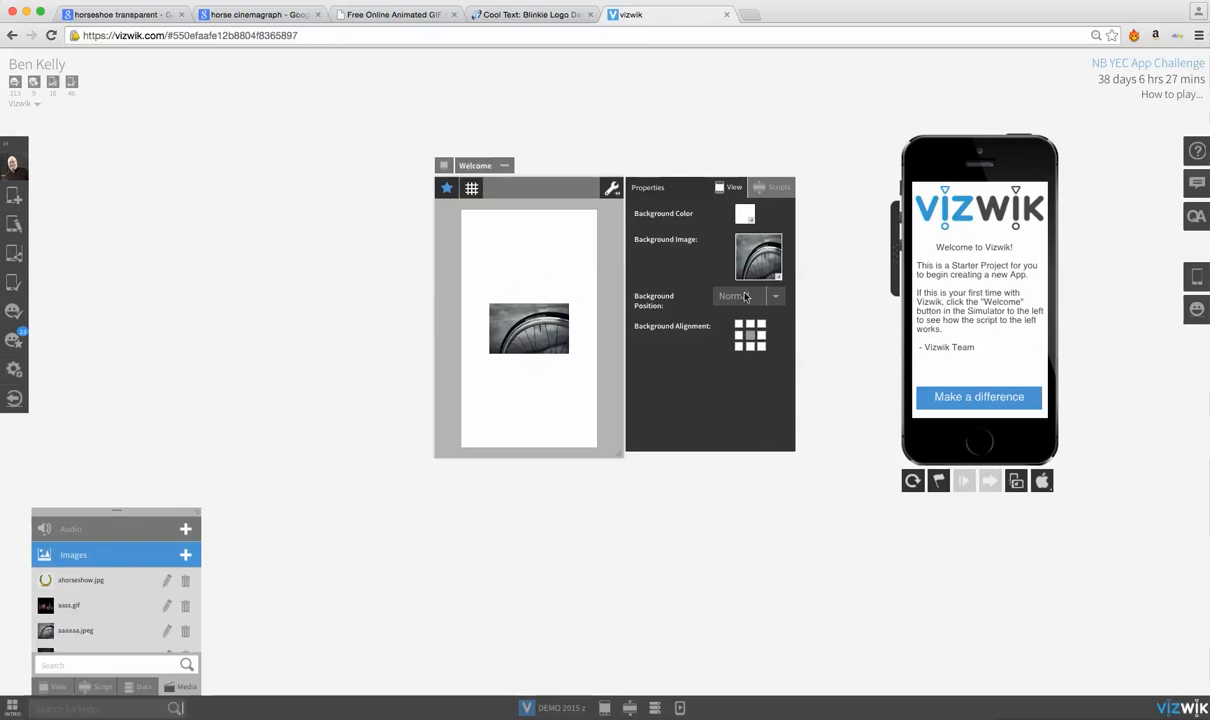
Step: Set the Welcome view's background image to the horse picture
left_click(758, 256)
left_click(897, 278)
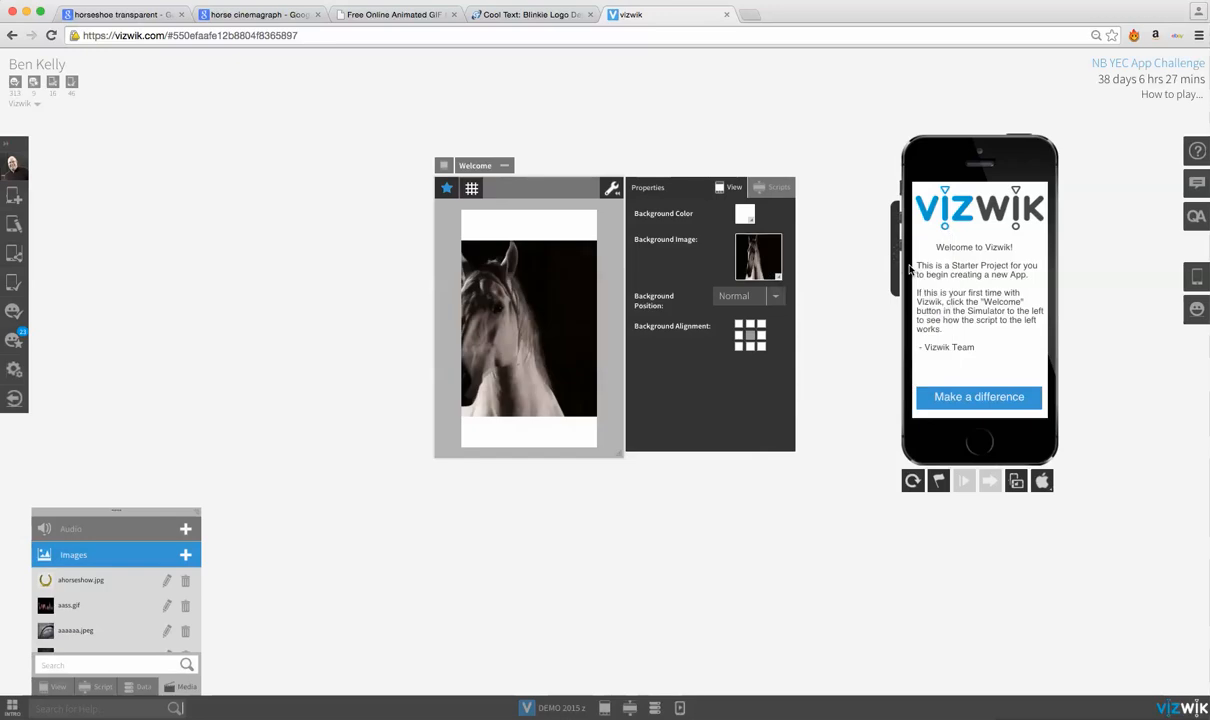
Step: Try the Tiled and Stretch background positions on the horse image
left_click(766, 297)
left_click(755, 342)
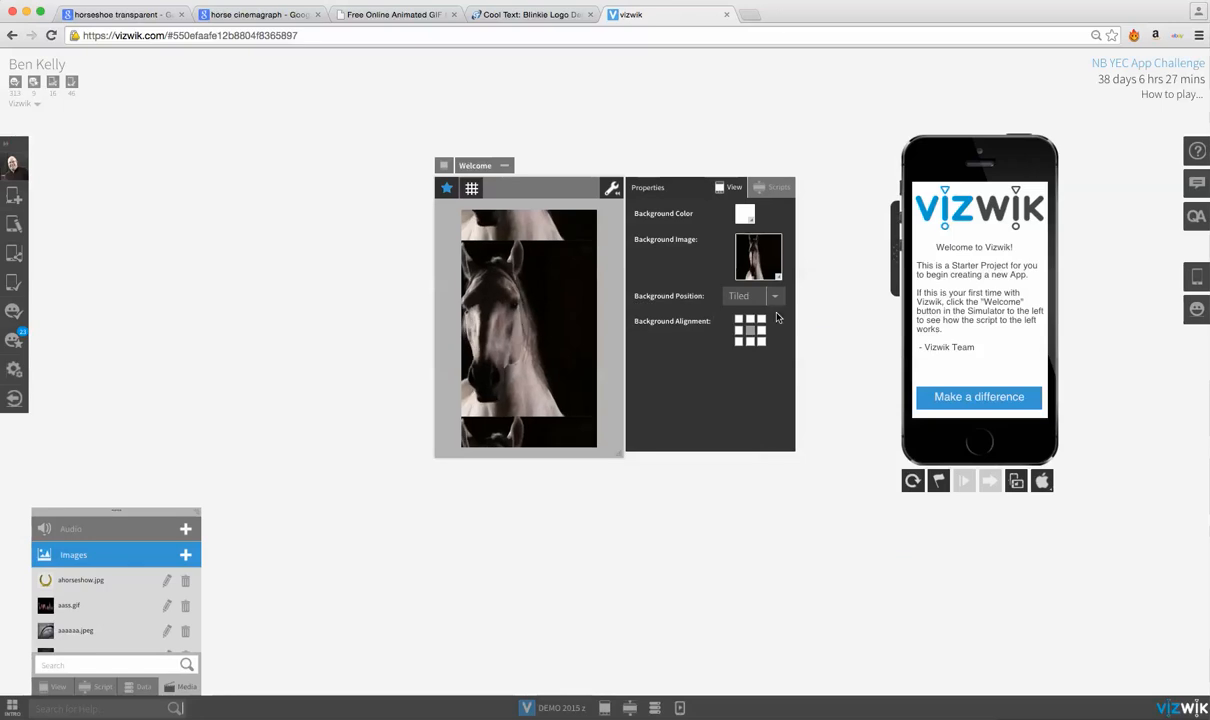
left_click(766, 296)
left_click(758, 357)
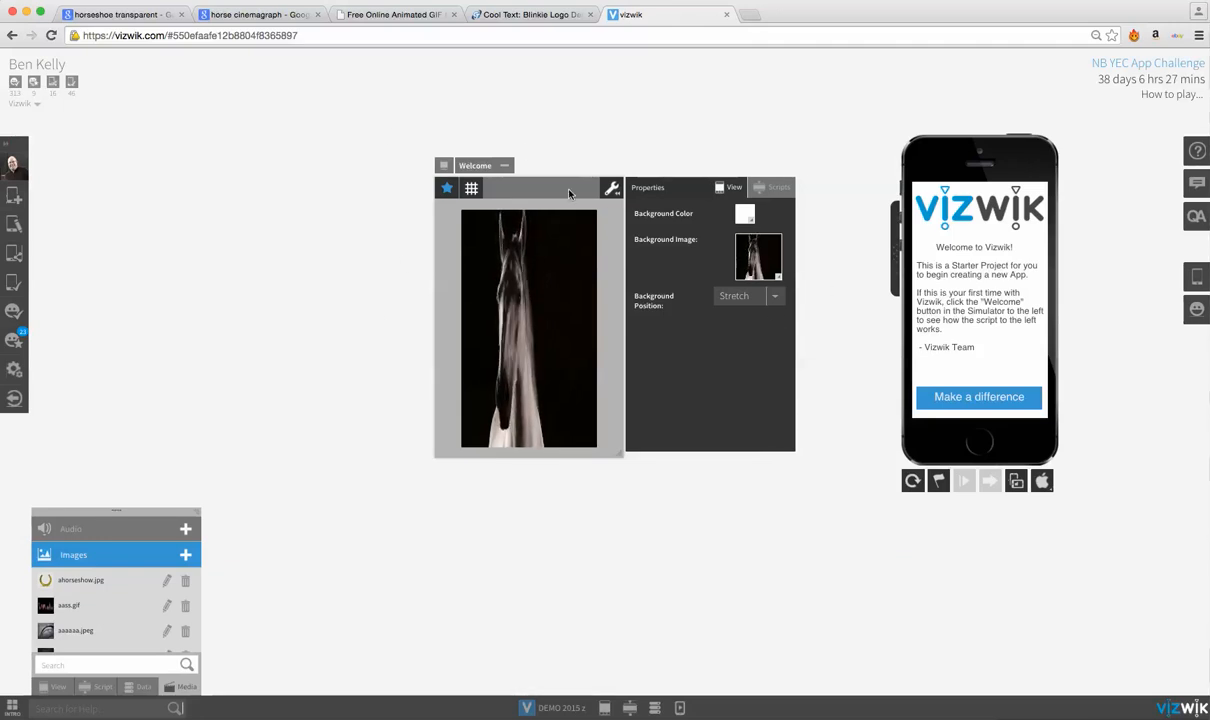
Step: Set the horse background's position to Normal and its alignment to bottom left
left_click(776, 297)
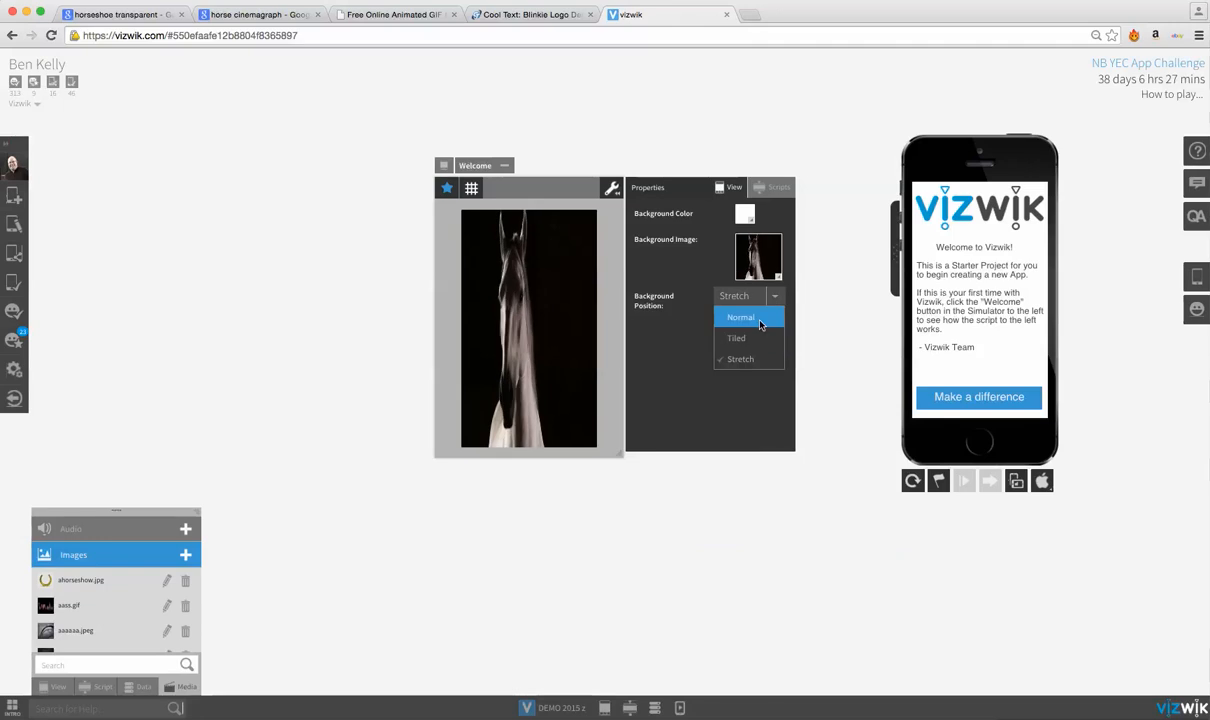
left_click(772, 316)
left_click(761, 347)
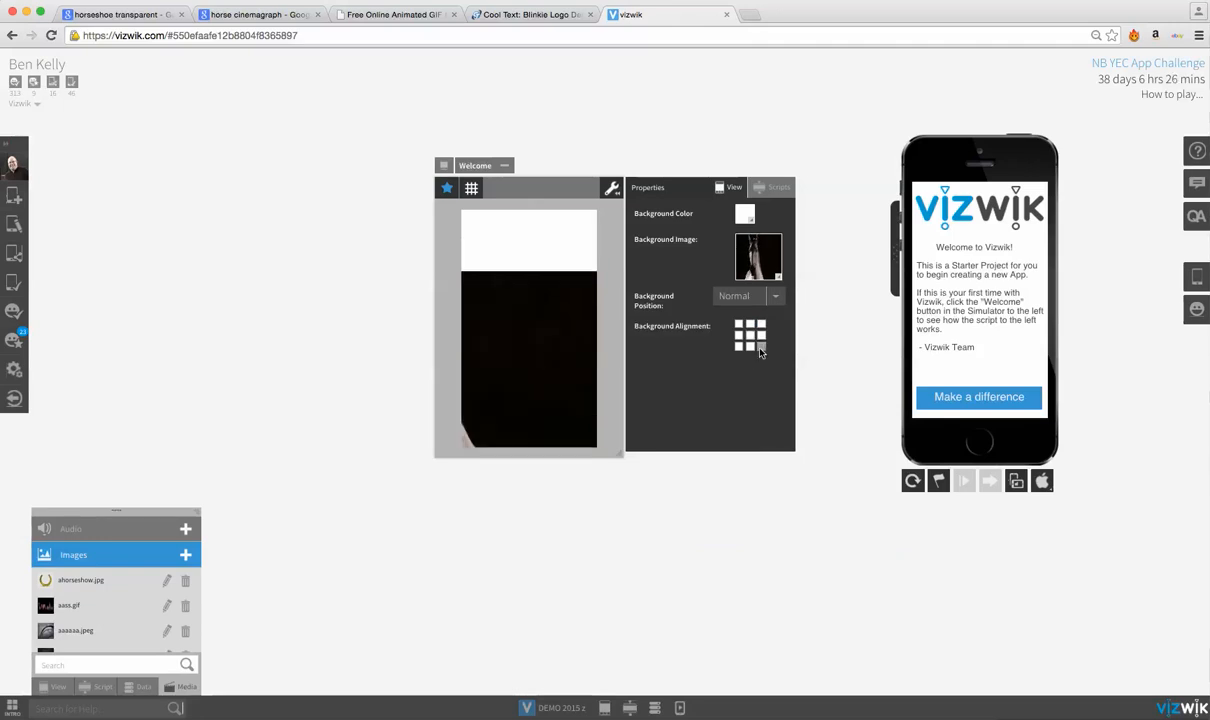
left_click(738, 347)
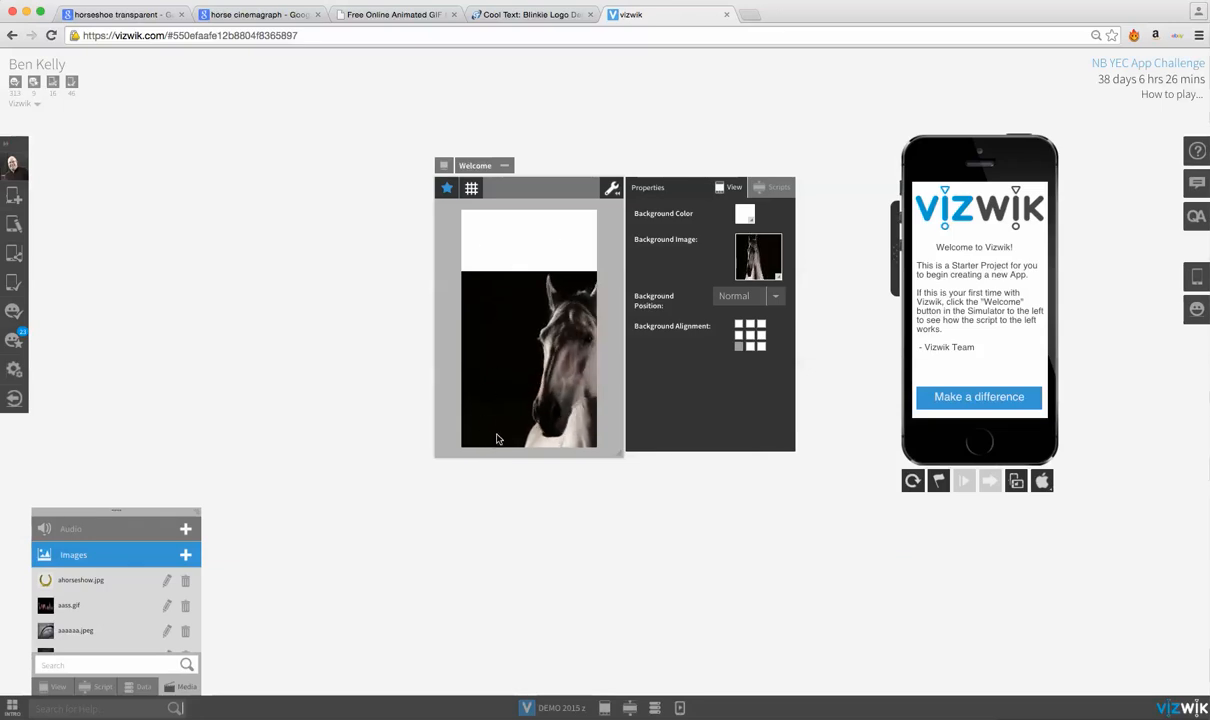
Step: Set the Welcome view's background color to black and close its properties
left_click(775, 269)
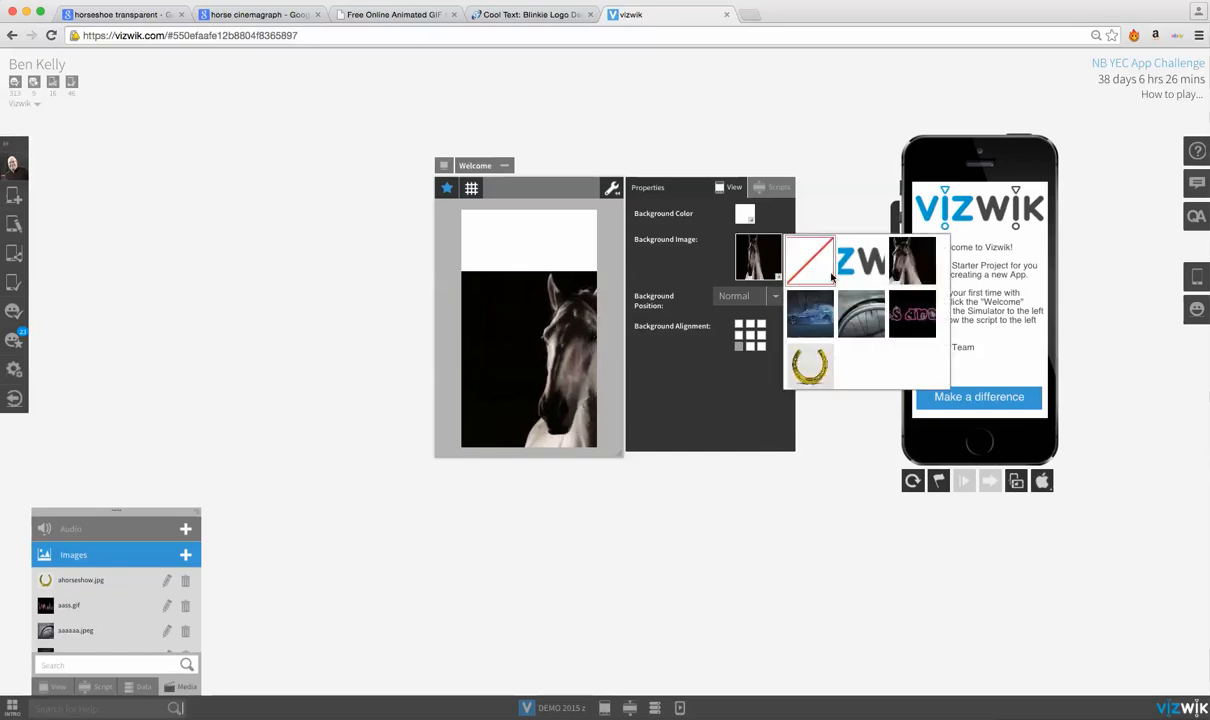
left_click(776, 274)
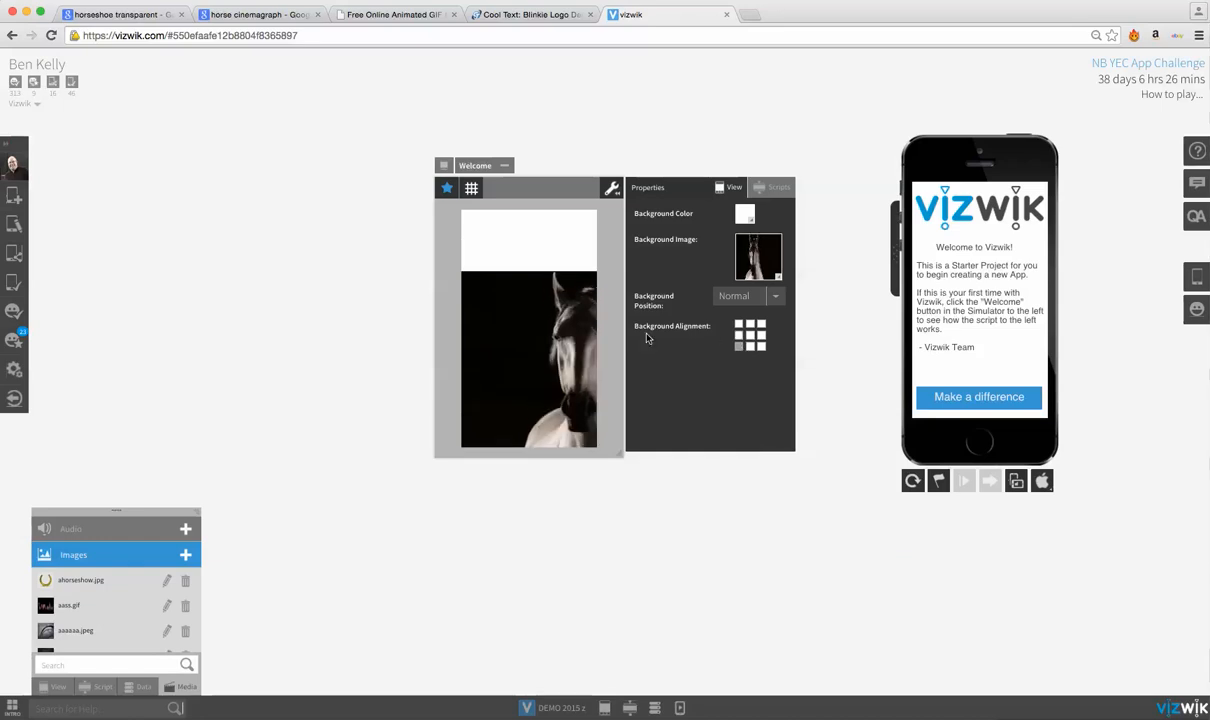
left_click(751, 222)
left_click(764, 232)
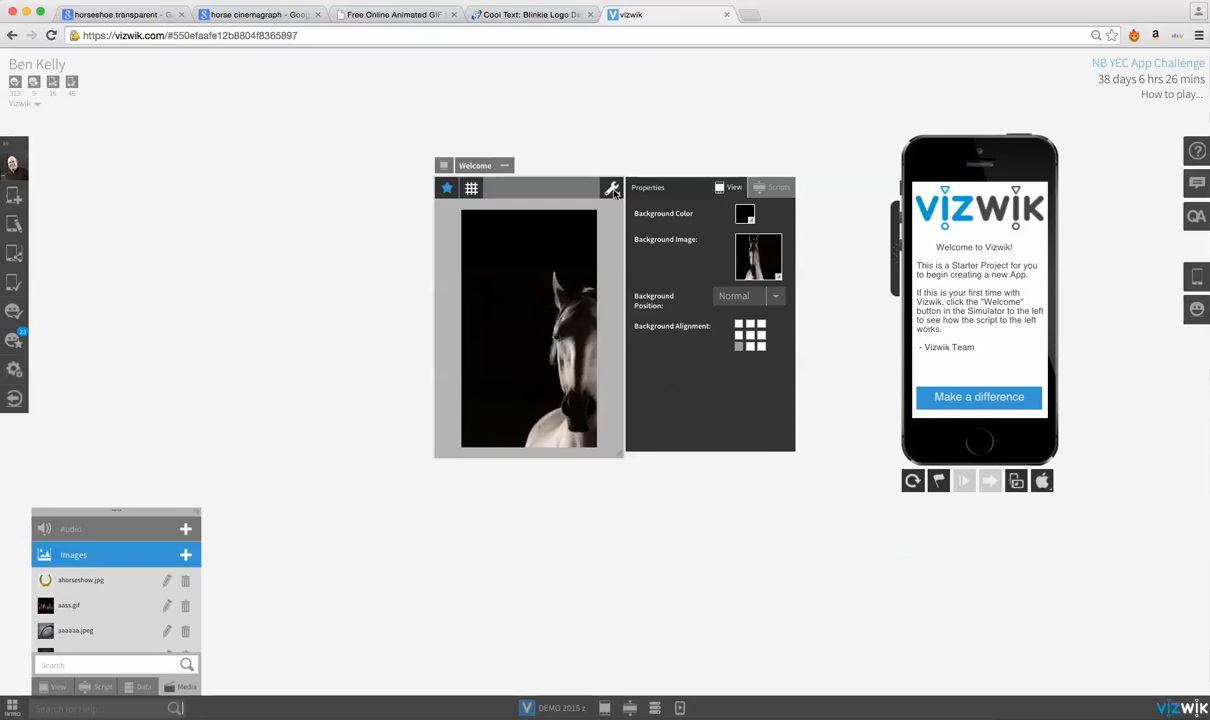
left_click(613, 190)
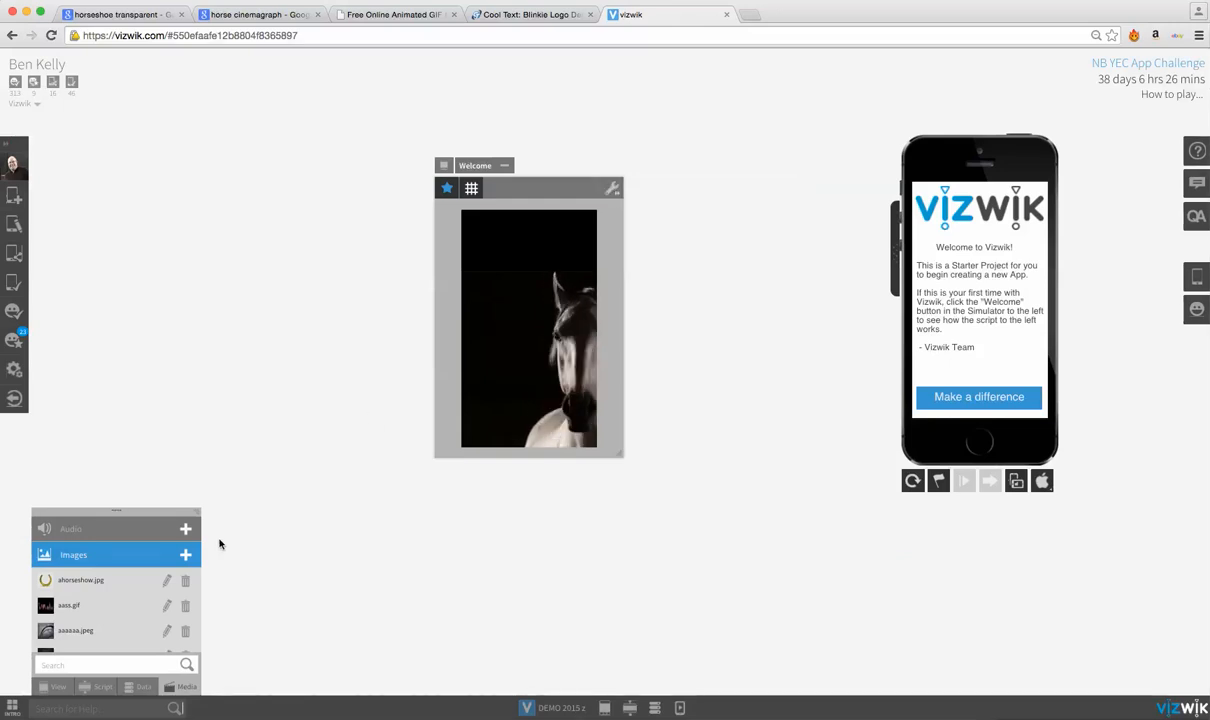
Step: Place the aass.gif title image across the upper part of the Welcome view and reload the simulator
scroll(108, 605, "down", 3)
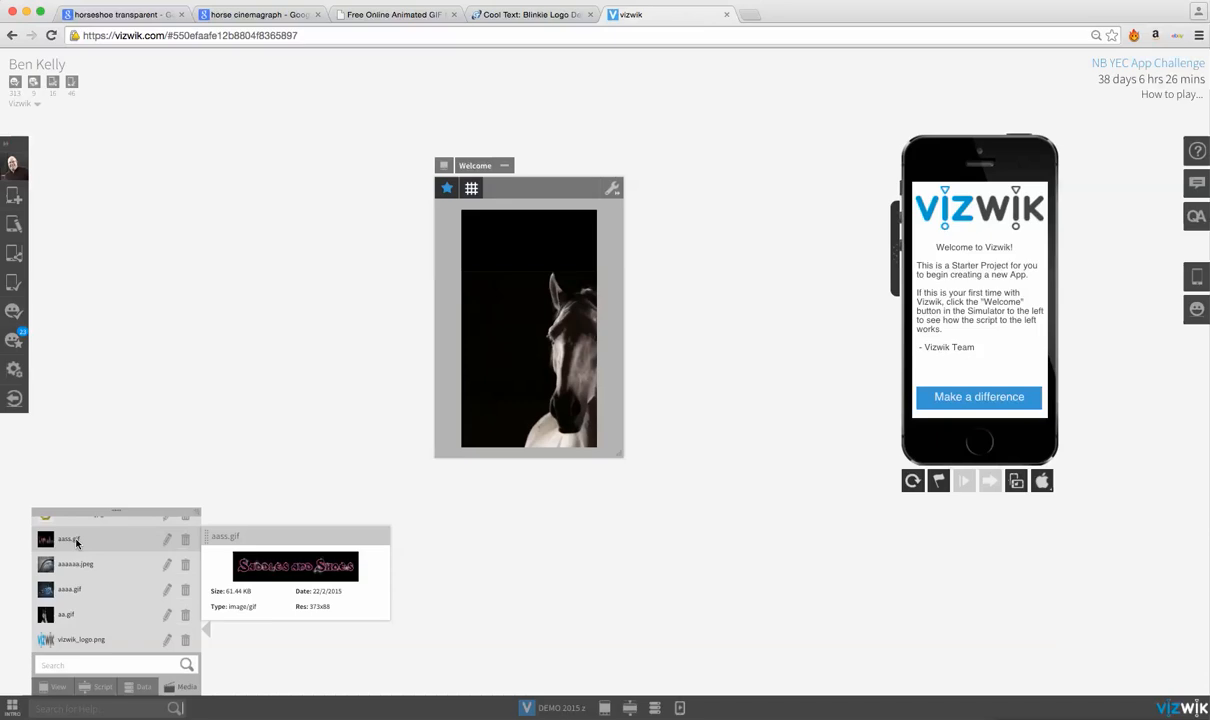
left_click_drag(76, 542, 500, 222)
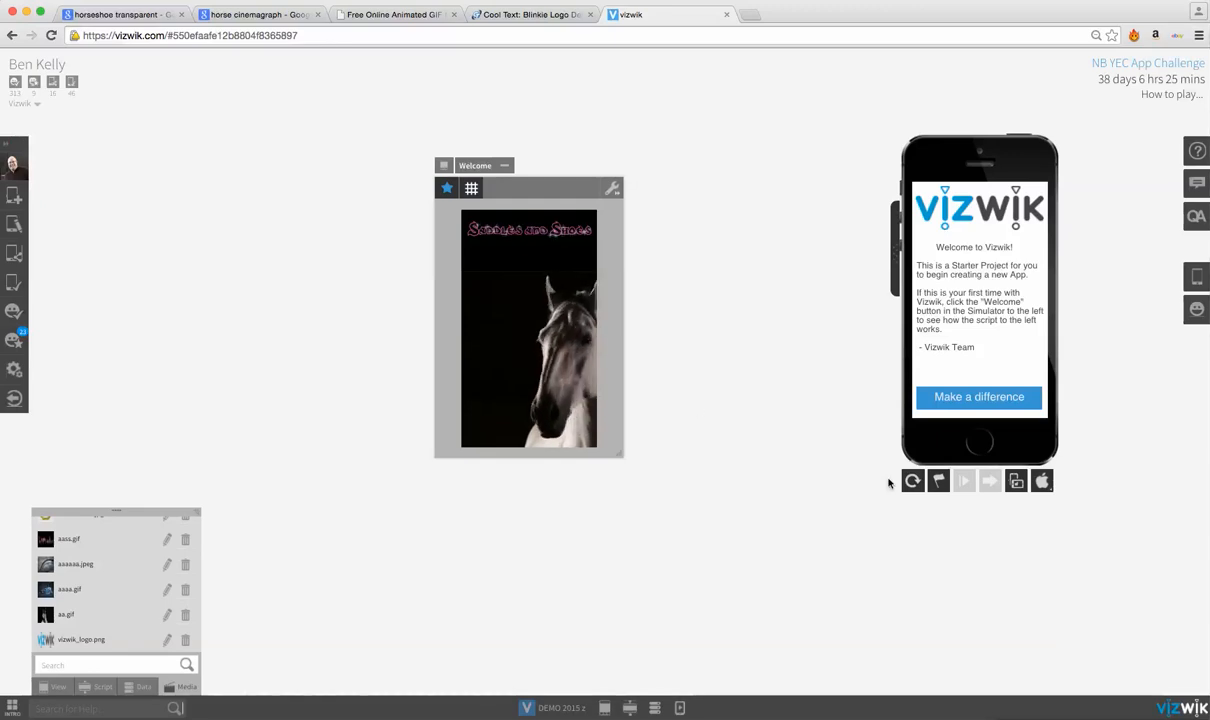
left_click(913, 482)
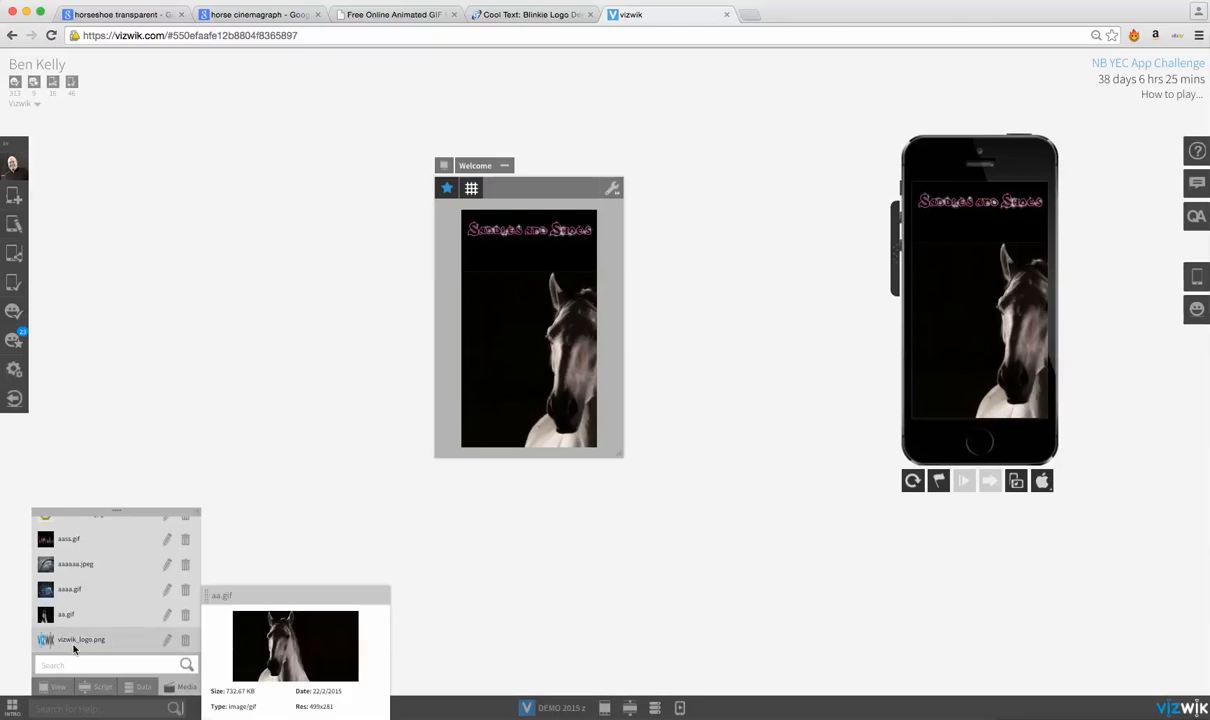
Step: Add the ahorseshow.jpg image to the Welcome view and shrink it into the view's lower-left corner
scroll(73, 574, "up", 1)
scroll(73, 574, "up", 1)
left_click_drag(46, 543, 480, 405)
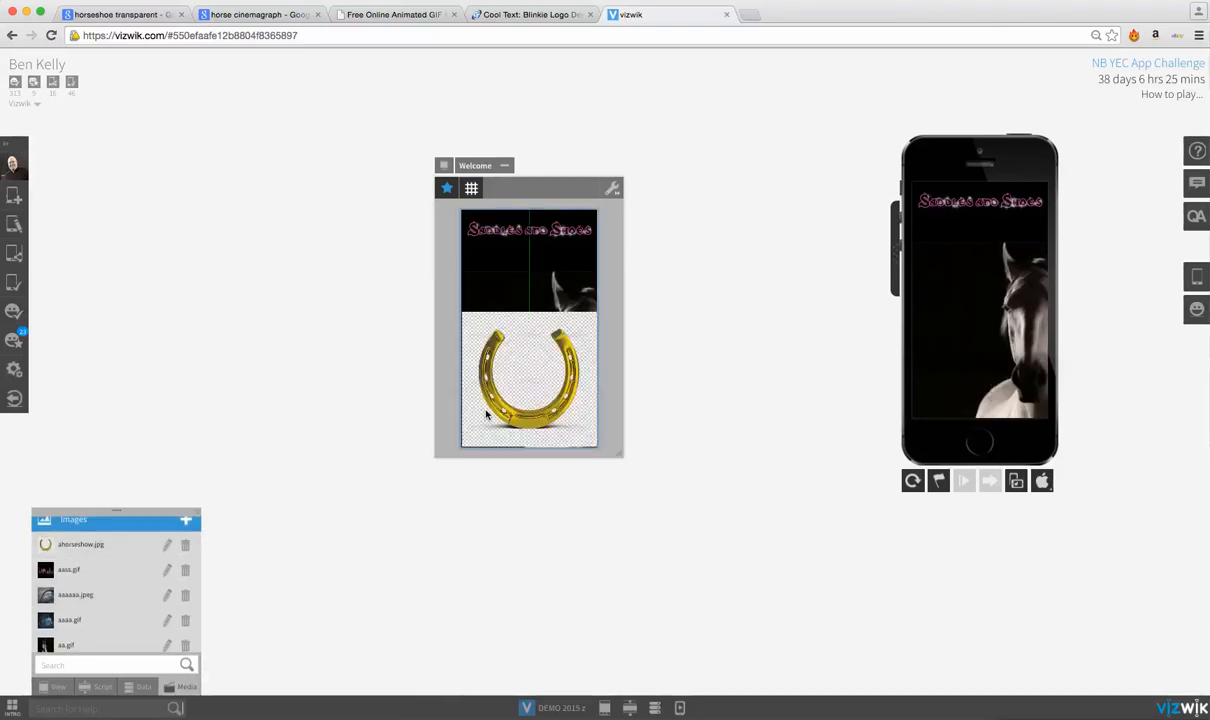
mouse_move(459, 310)
left_mouse_down()
mouse_move(440, 296)
mouse_move(469, 321)
left_mouse_up()
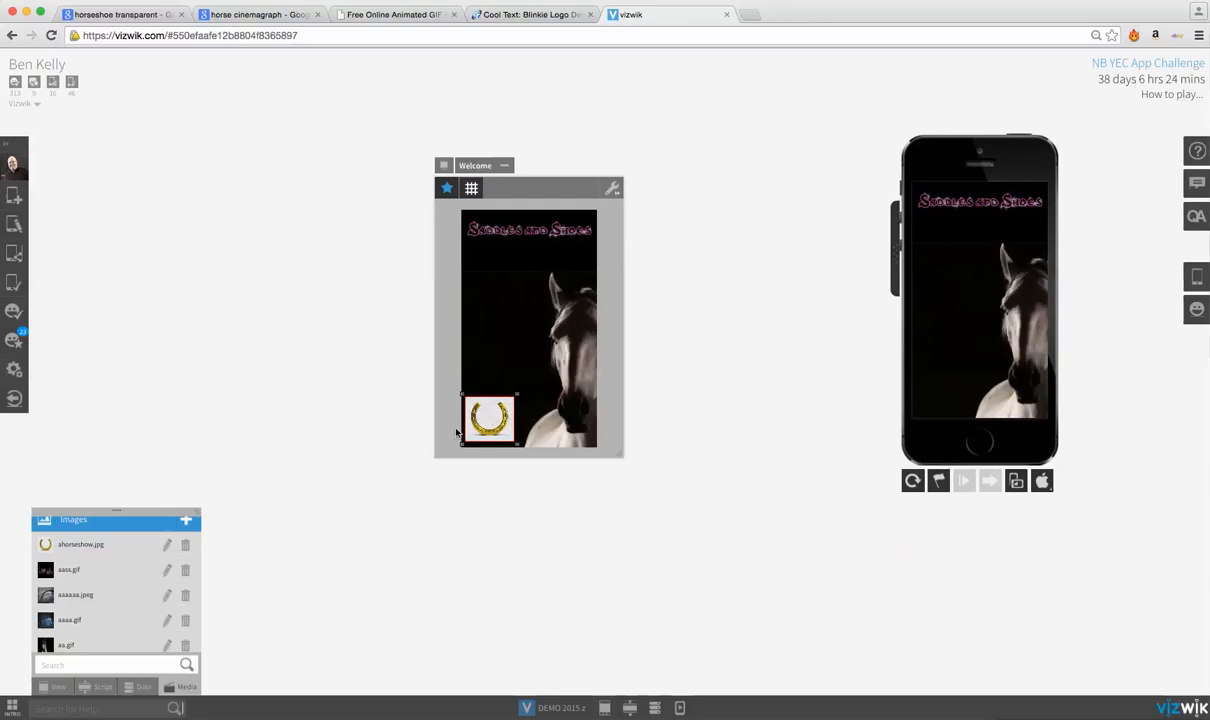
Step: Add a Label field to the Welcome view just below the title image
left_click(60, 692)
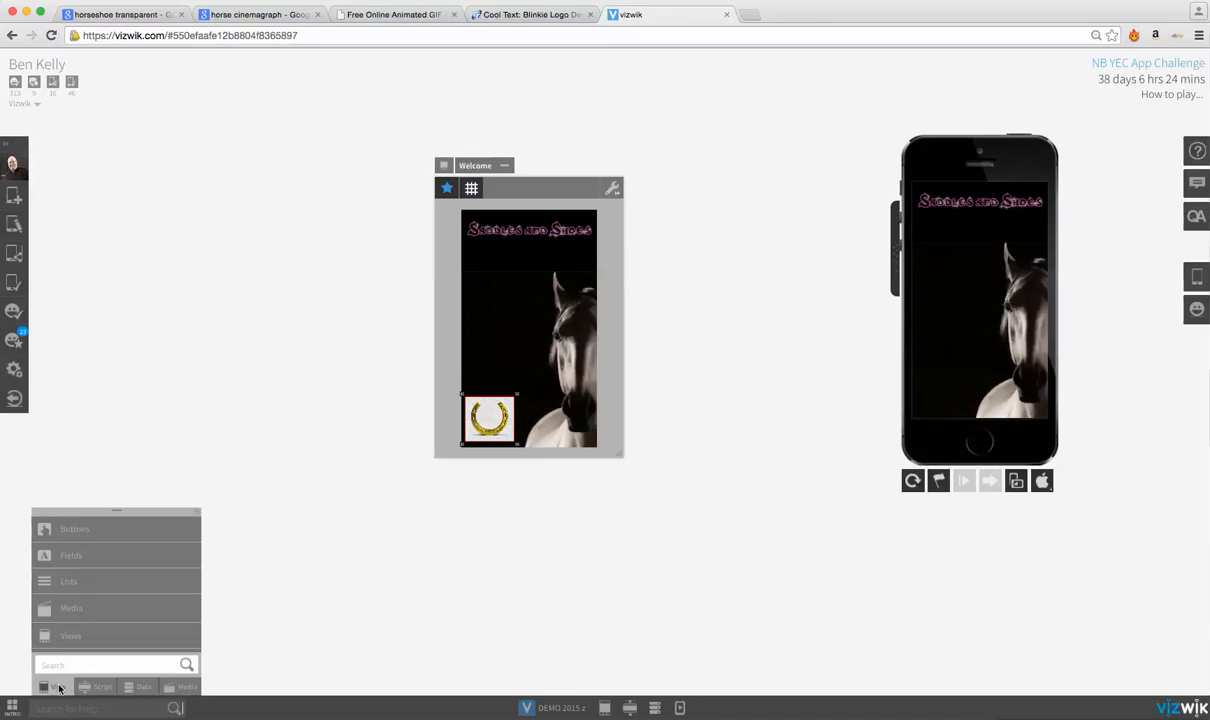
left_click(95, 555)
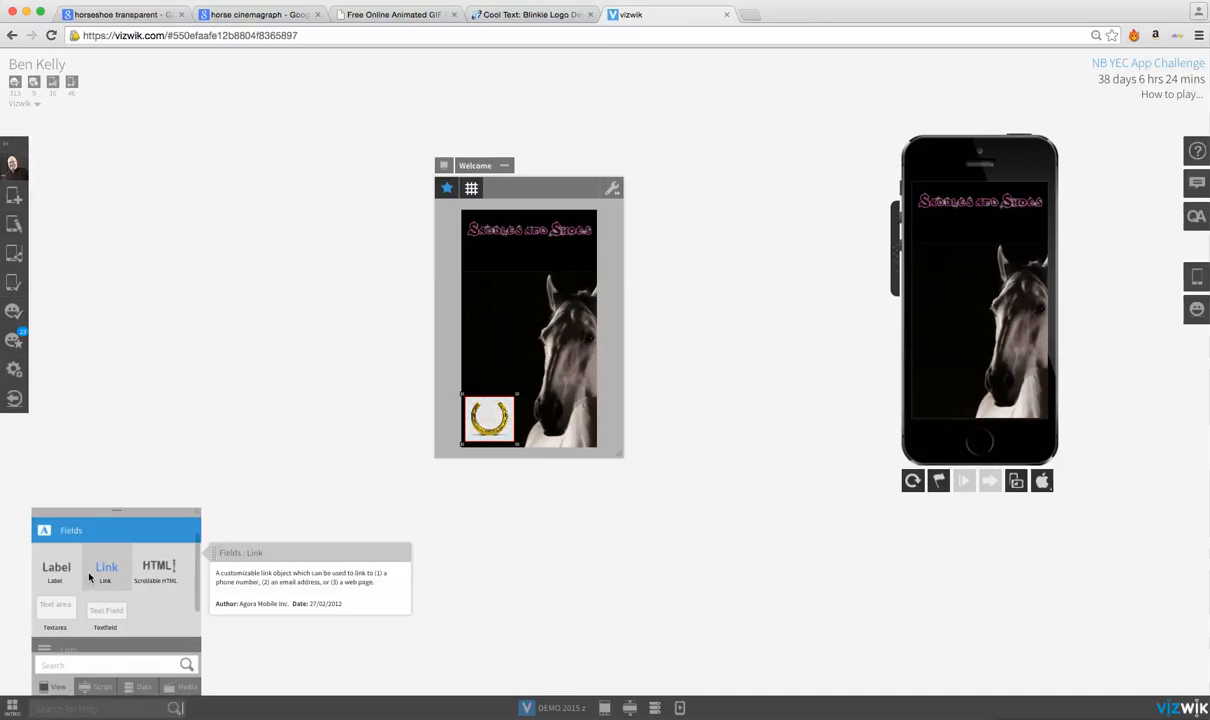
left_click_drag(61, 572, 476, 262)
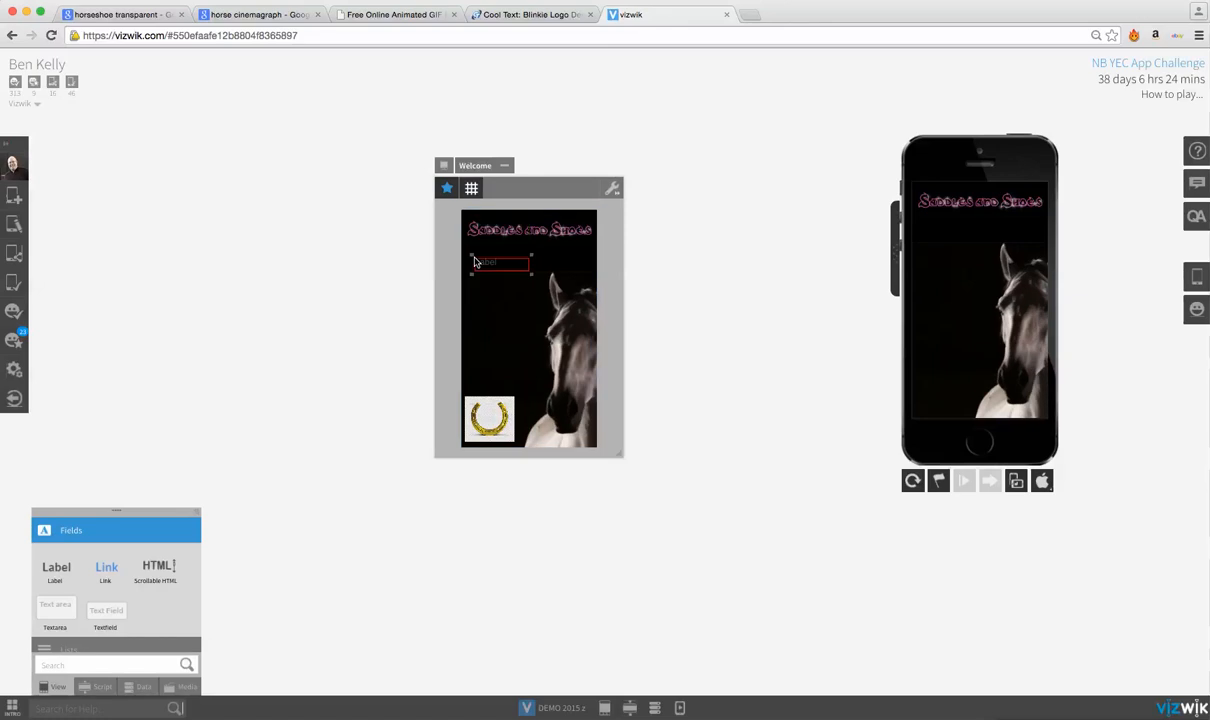
Step: Make the new label scrollable and set its font color to white
left_click(613, 188)
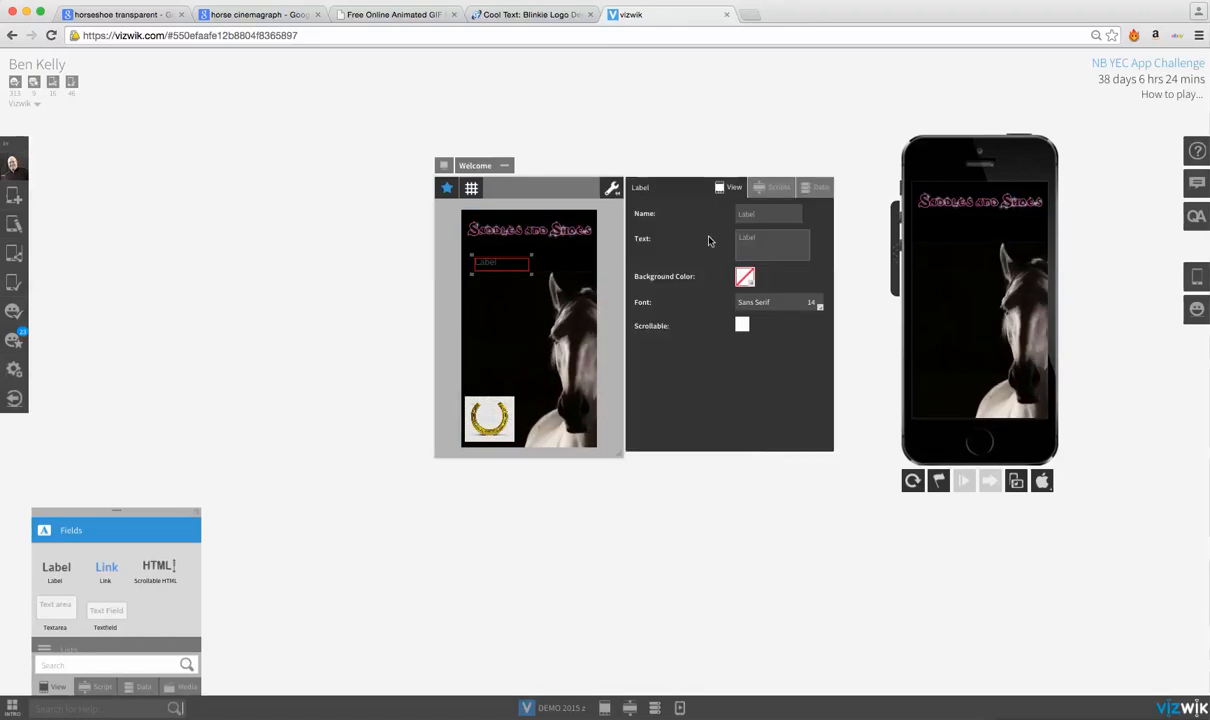
left_click(742, 326)
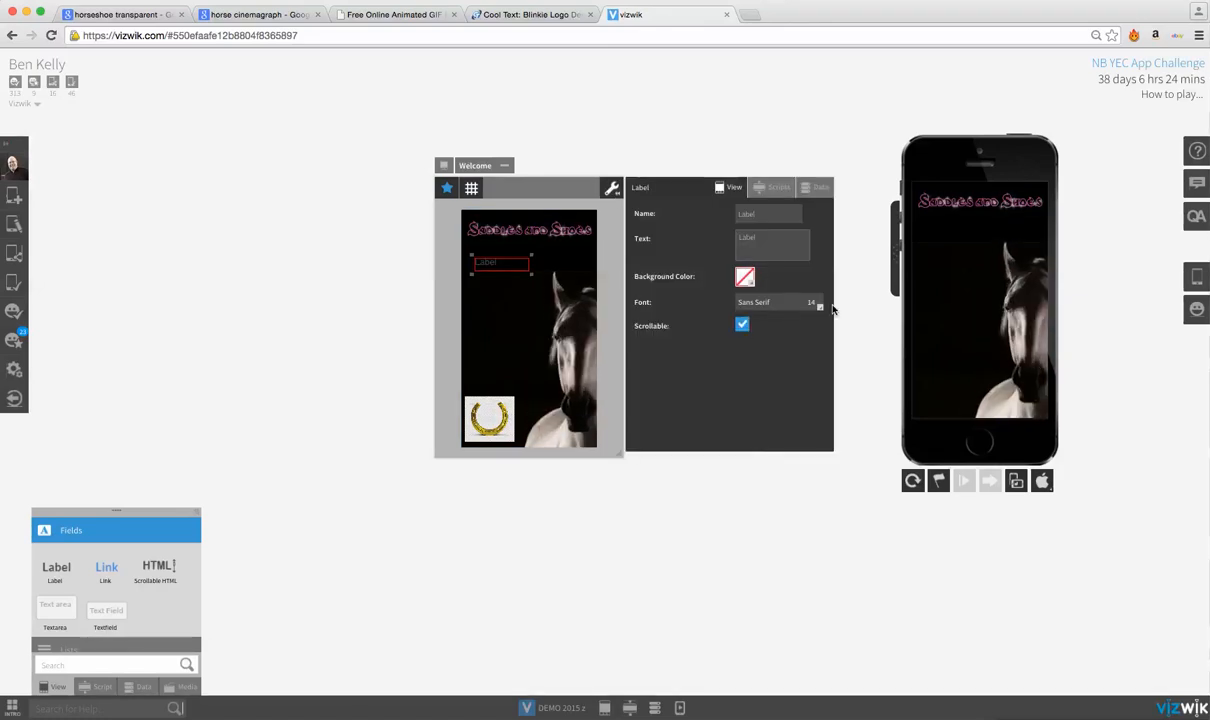
left_click(819, 306)
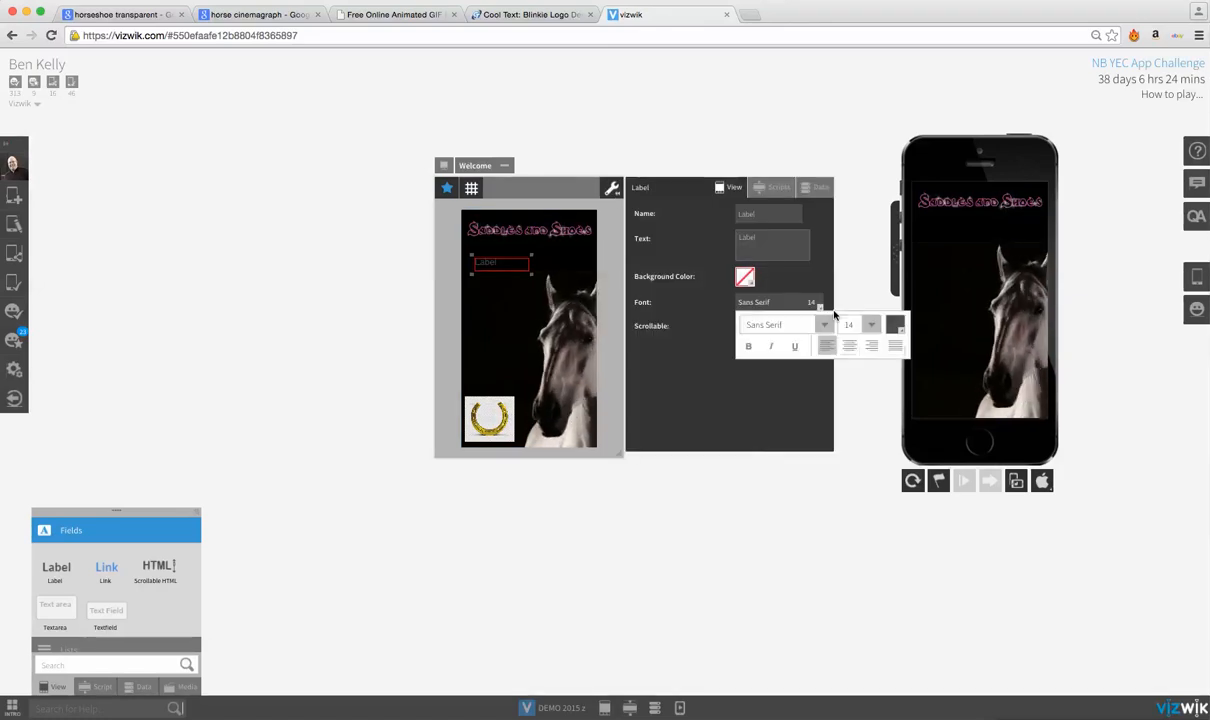
left_click(895, 325)
left_click(1047, 329)
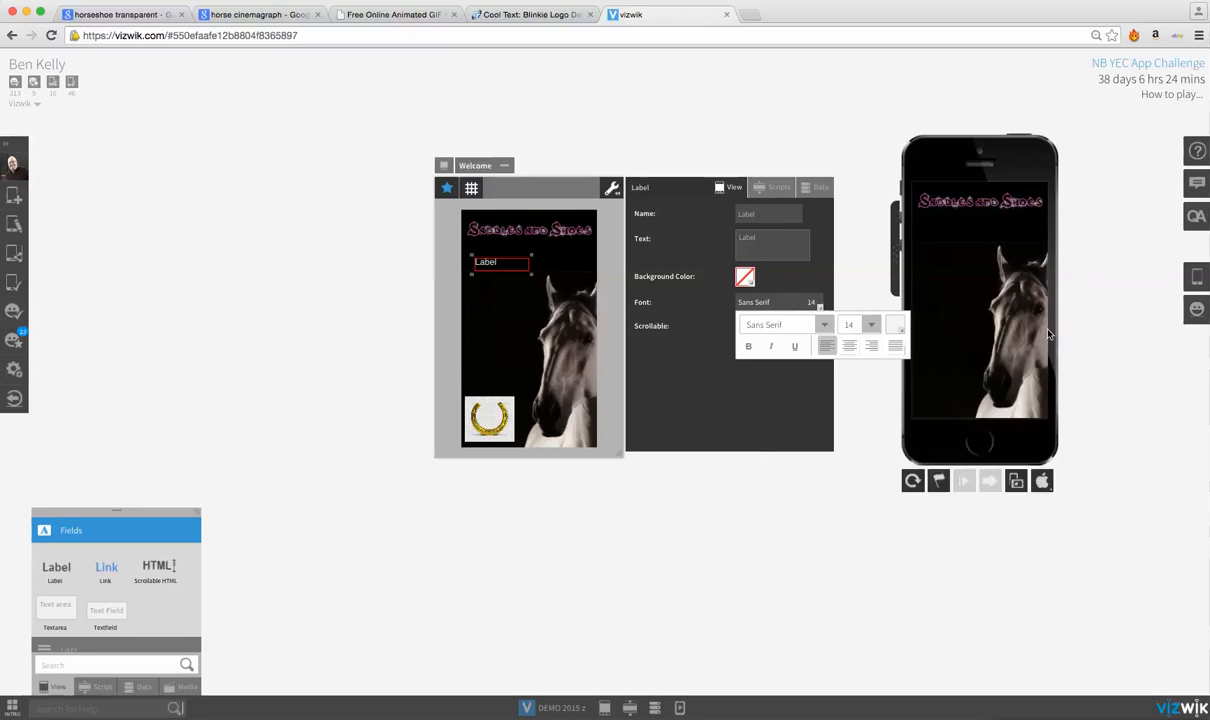